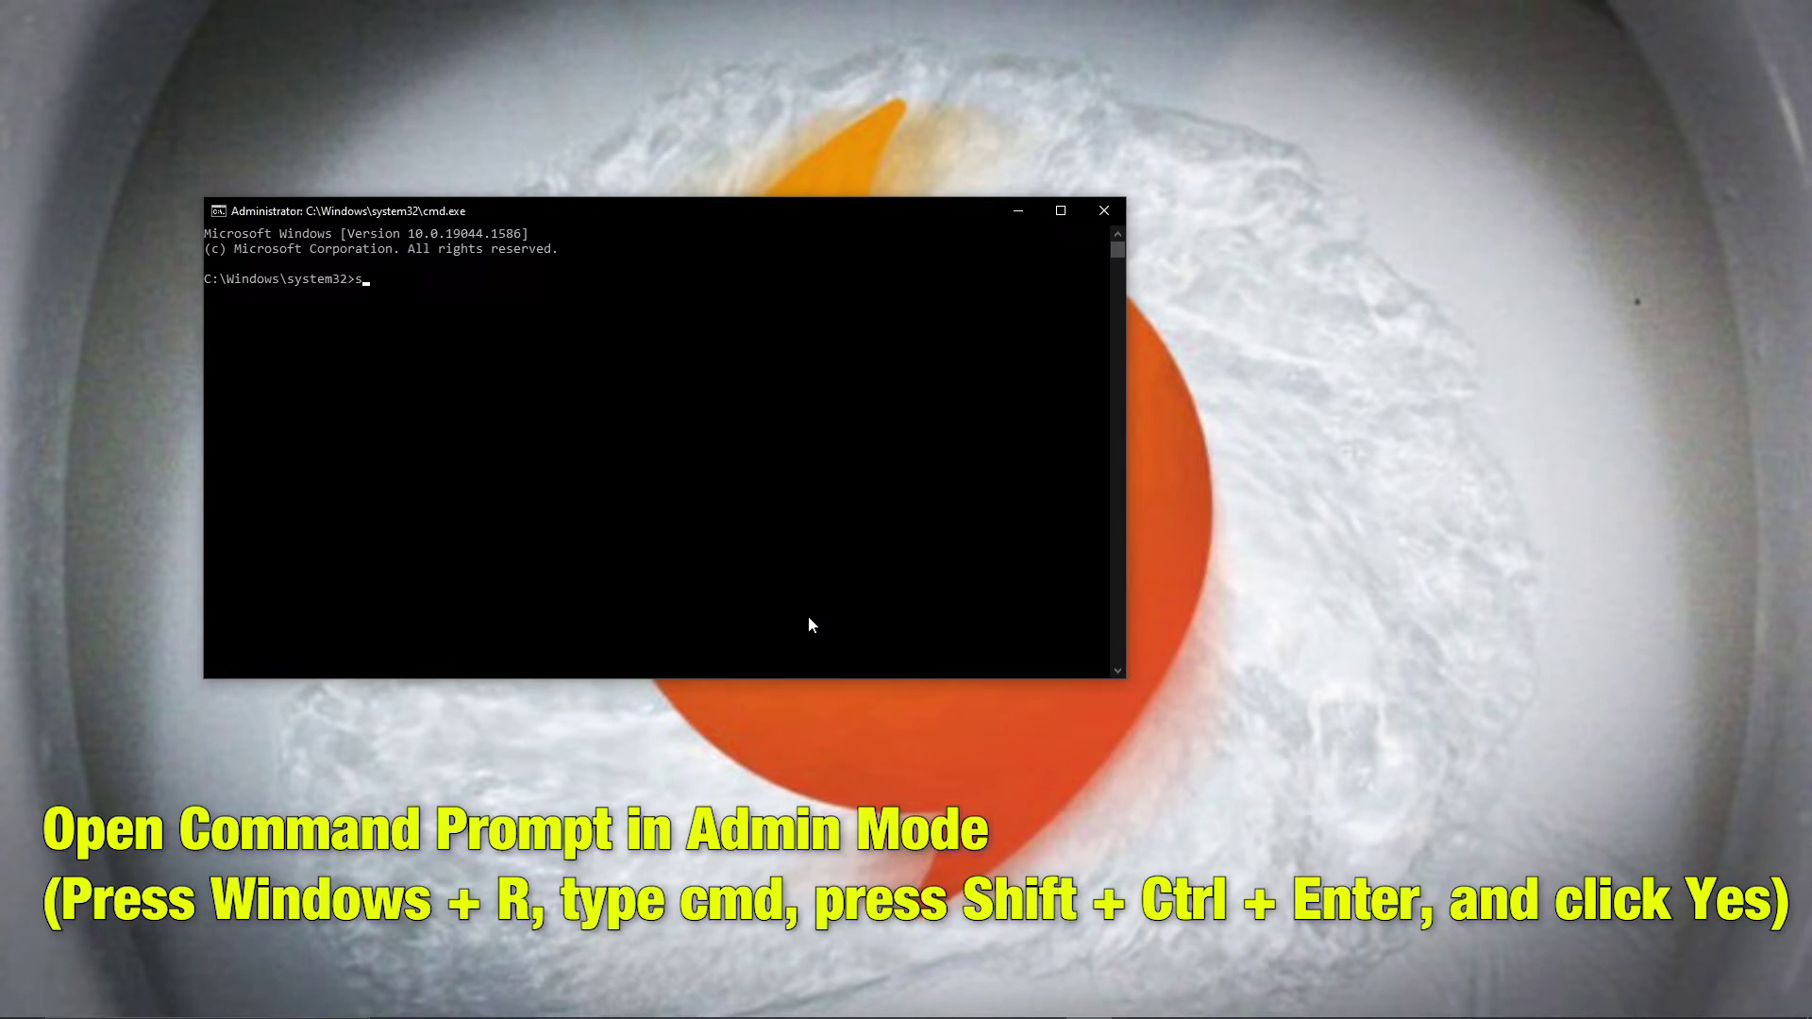
- Run sfc /scannow in Command Prompt after a mistyped first attempt, and let it finish
text(f/scann)
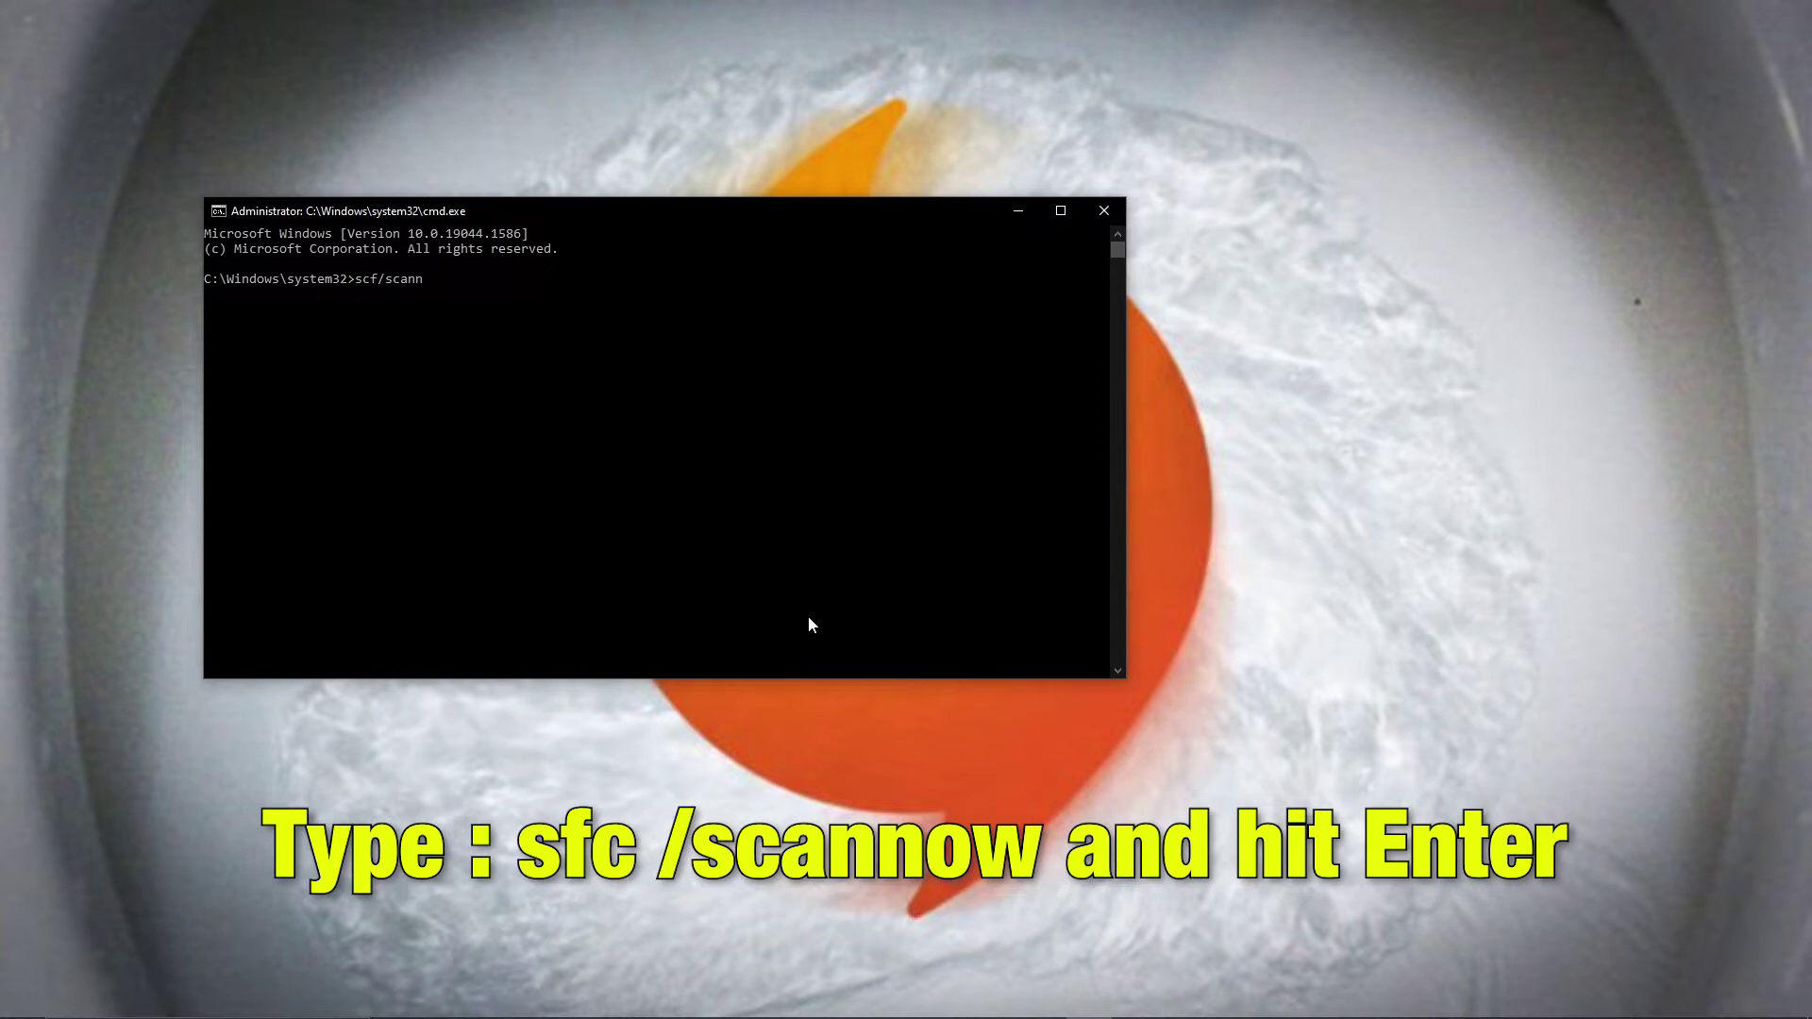
text(ow)
key(Return)
text(sfc/scannow)
key(Return)
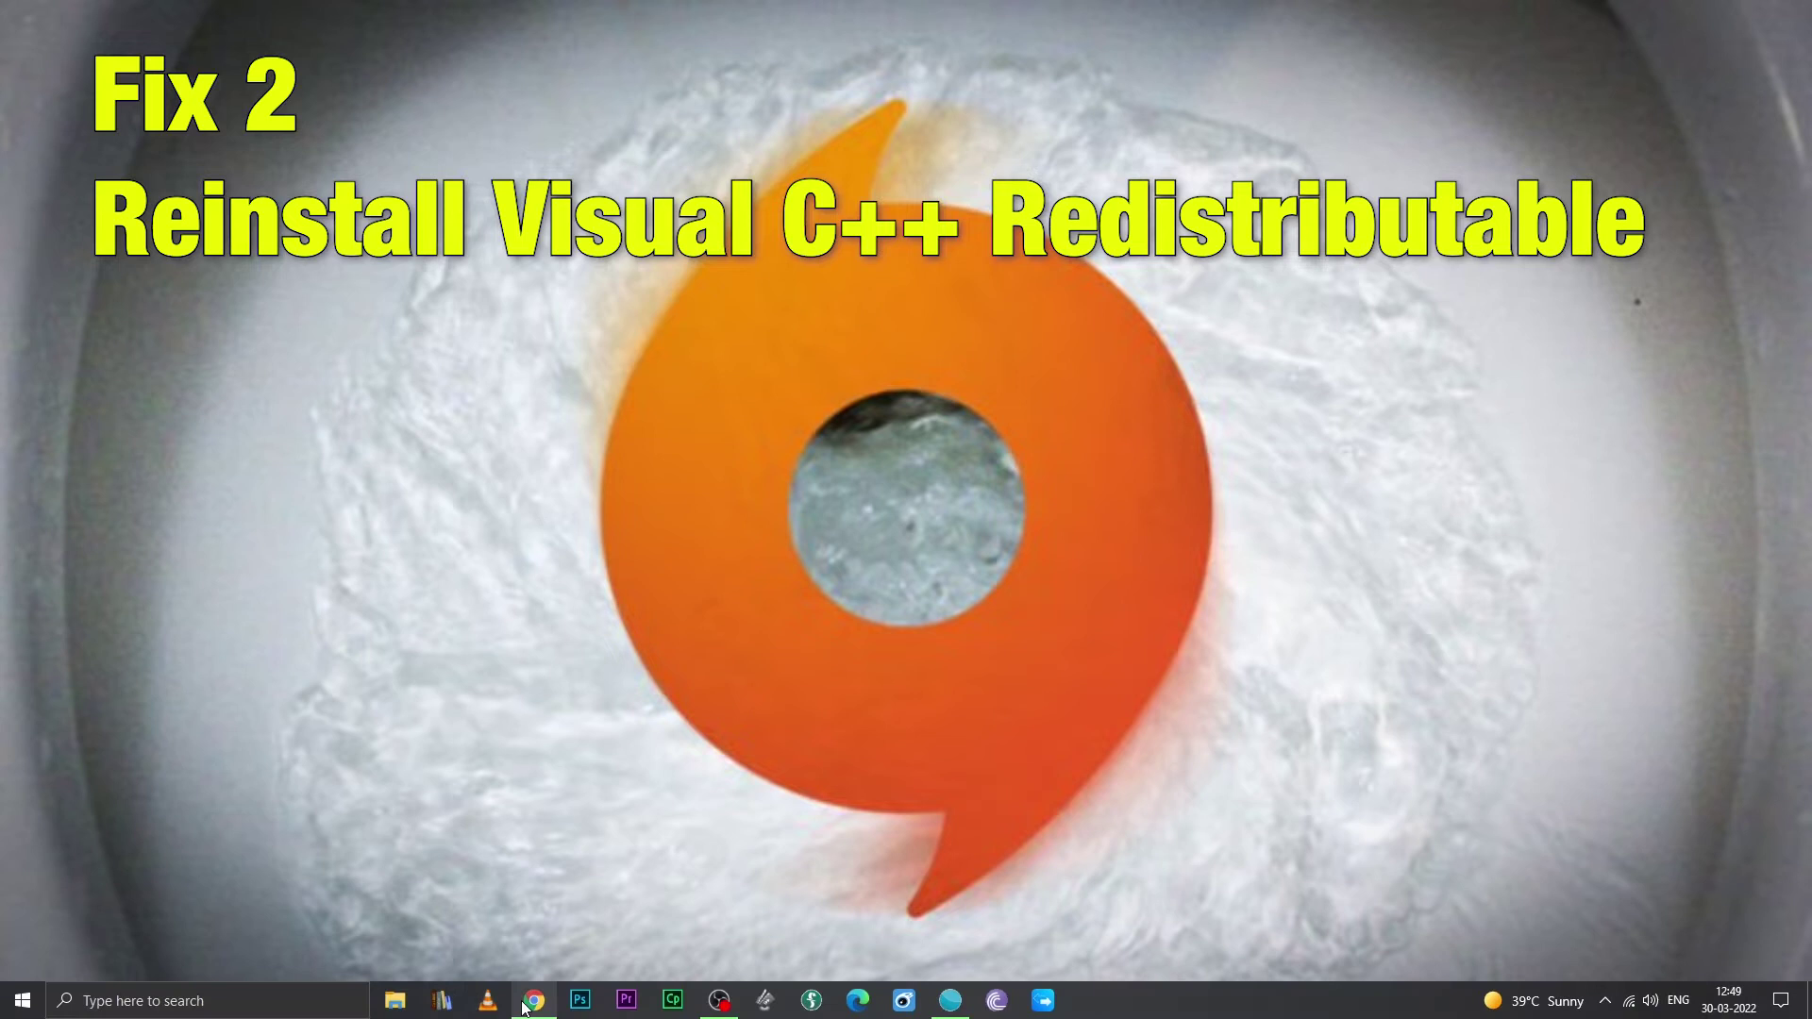
- Download only vc_redist.x86.exe from the Visual C++ 2015 Redistributable page in Chrome
click(535, 1002)
scroll(1050, 831, down, 3)
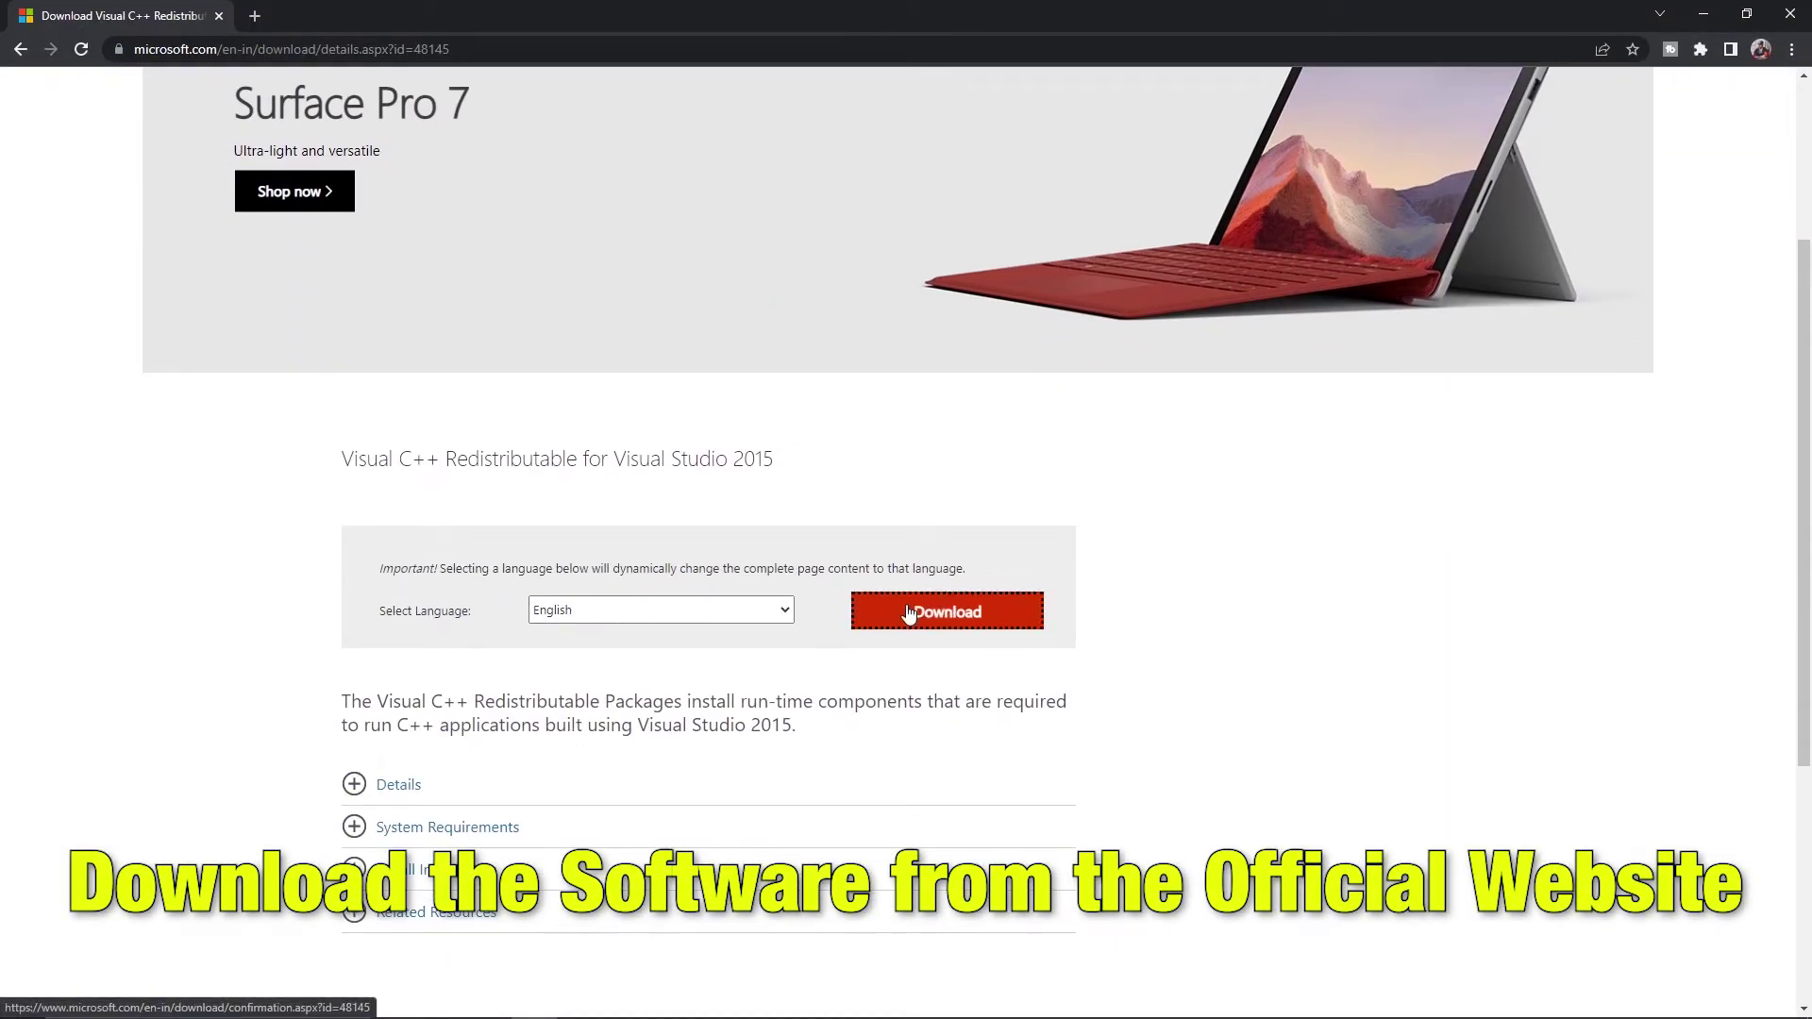
click(889, 610)
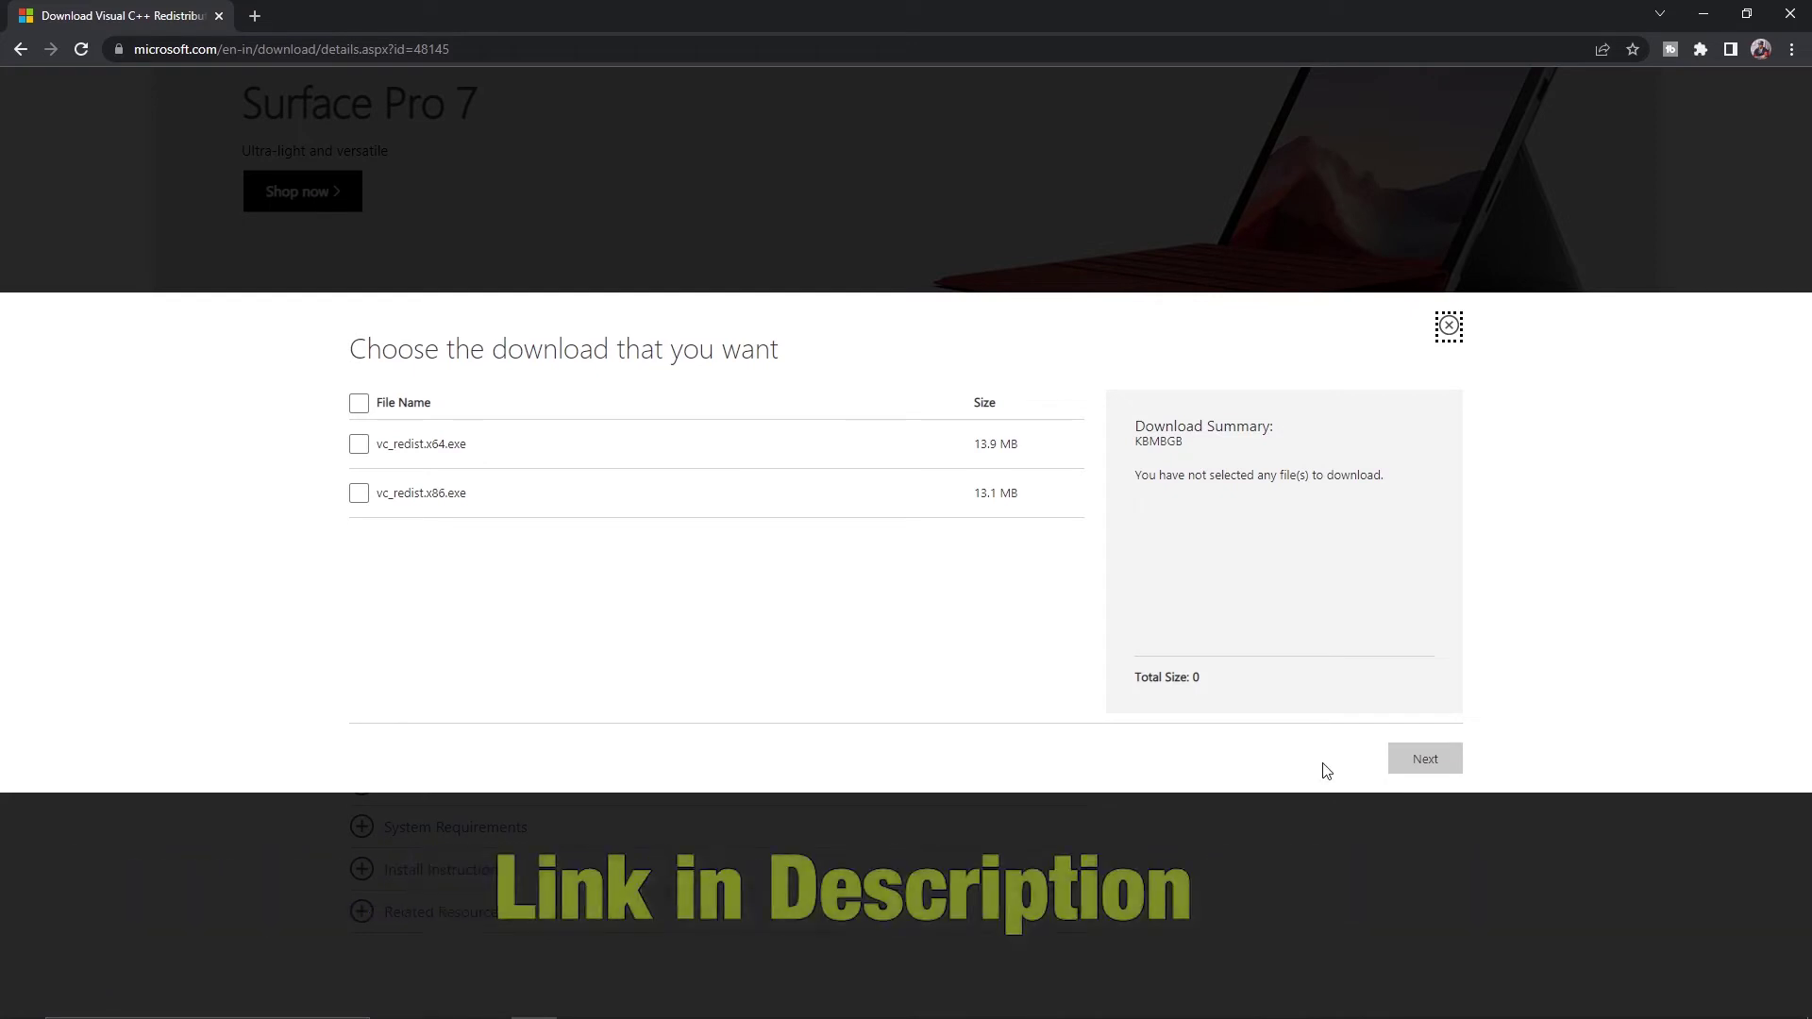
click(360, 444)
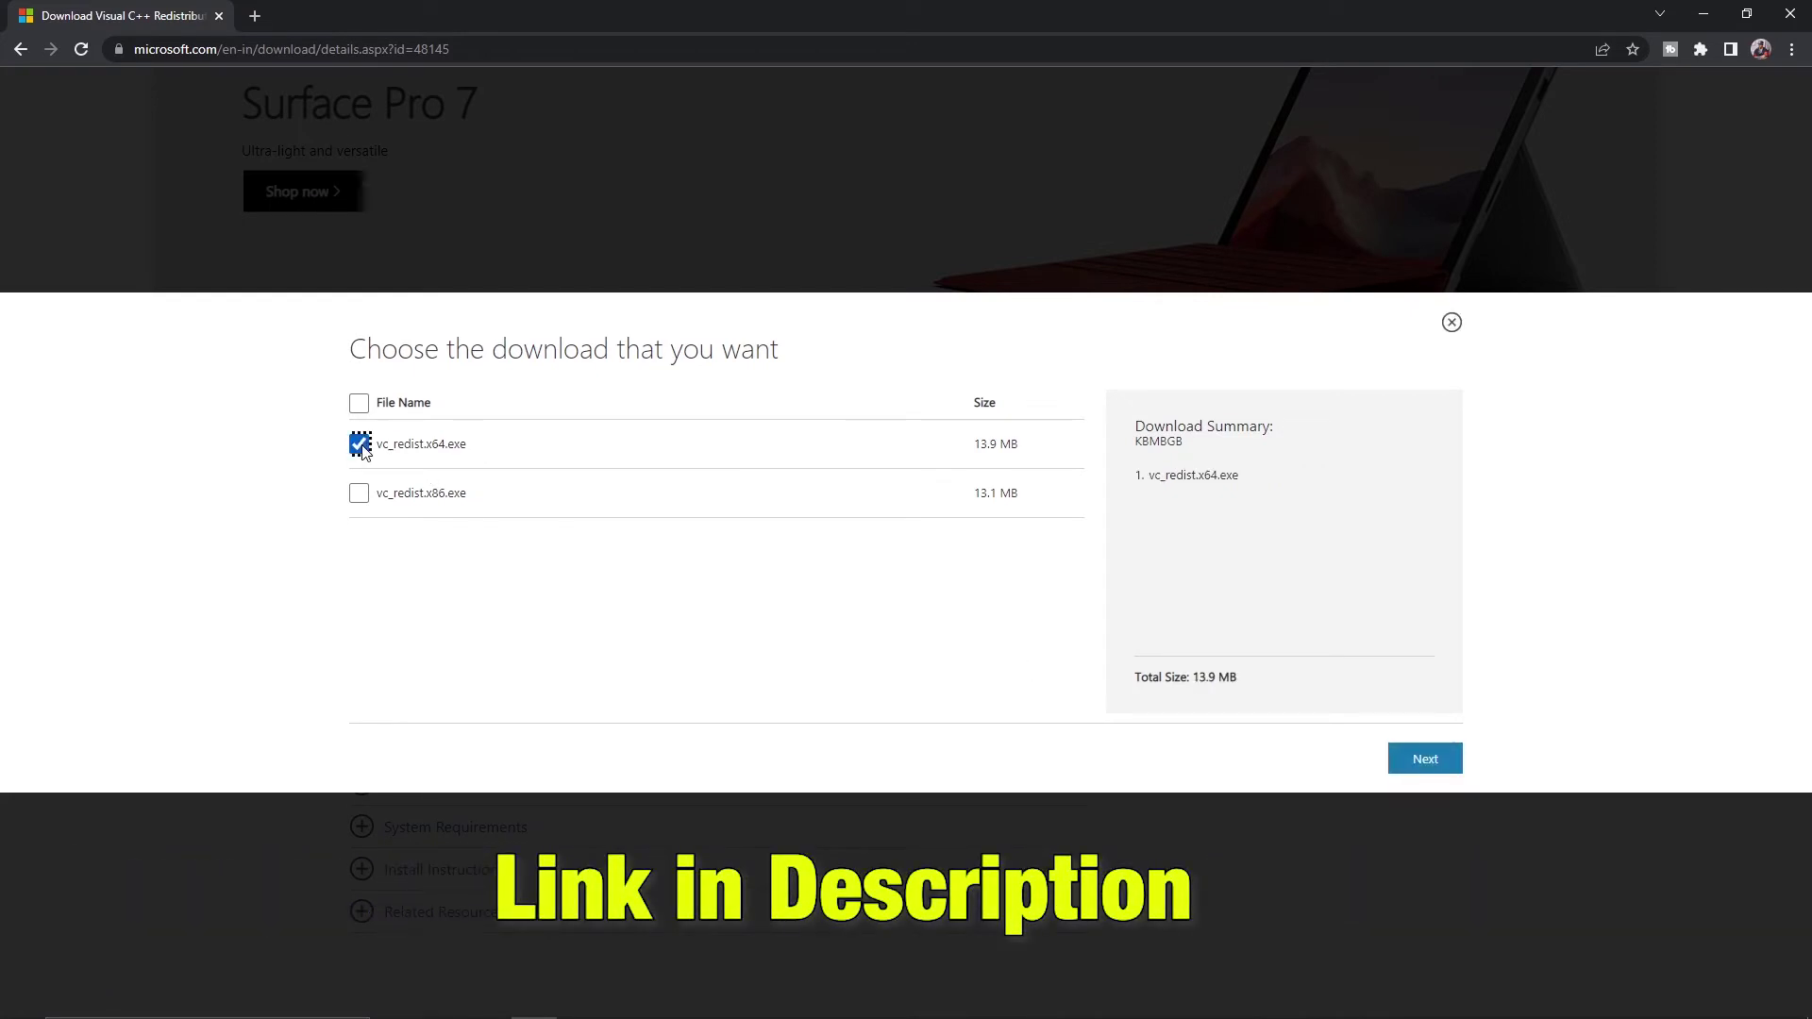
click(359, 443)
click(360, 492)
click(1420, 756)
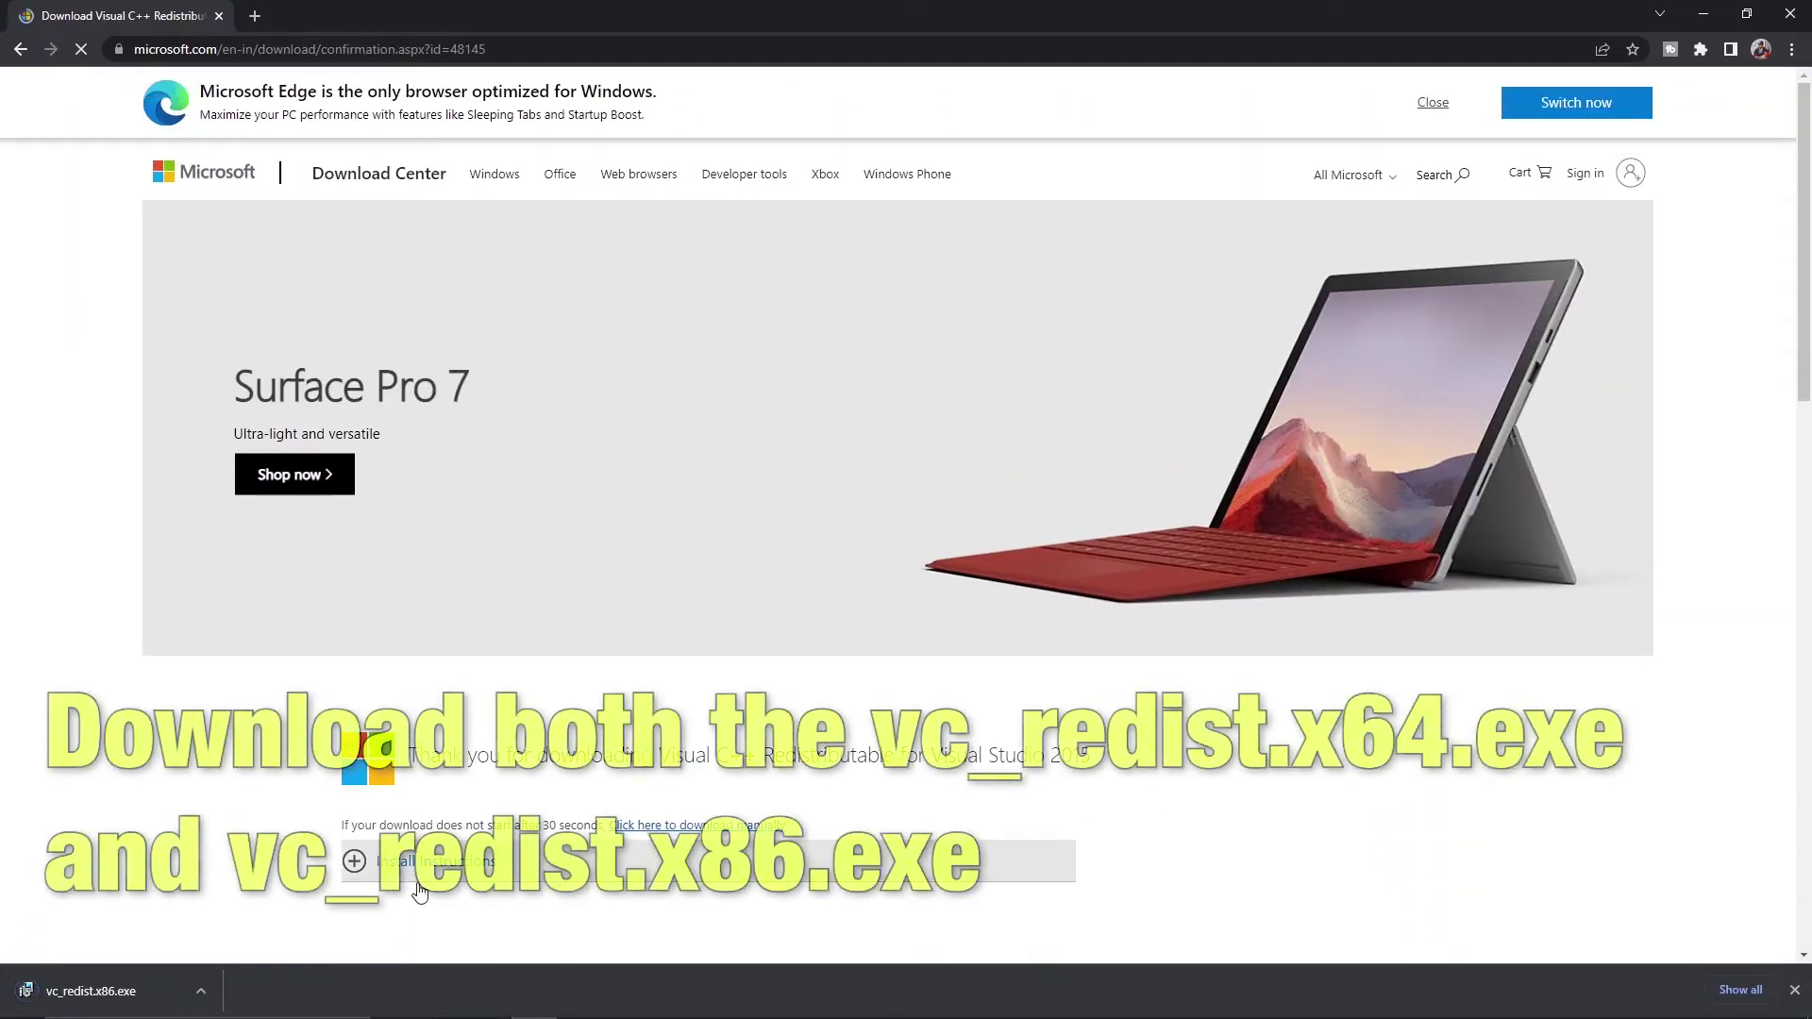
- Run the x86 installer, accept the license, install, and close the 0x80070666 failure message
click(123, 989)
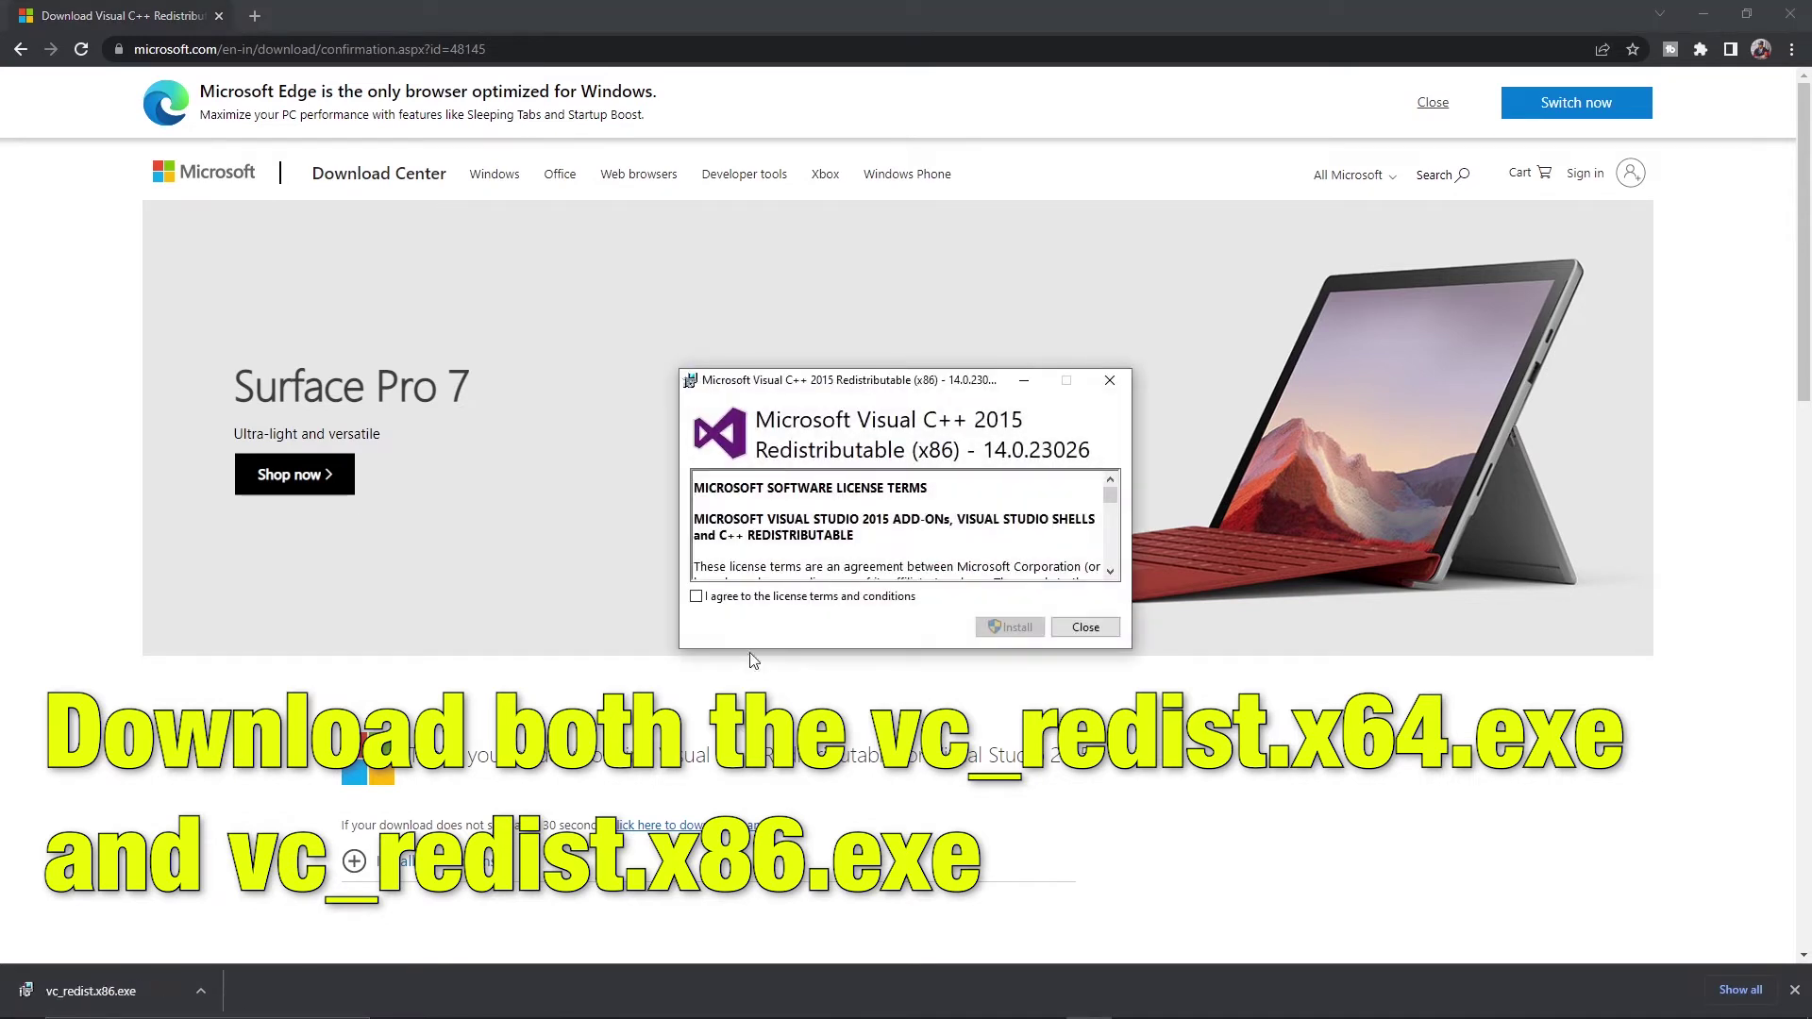
click(696, 596)
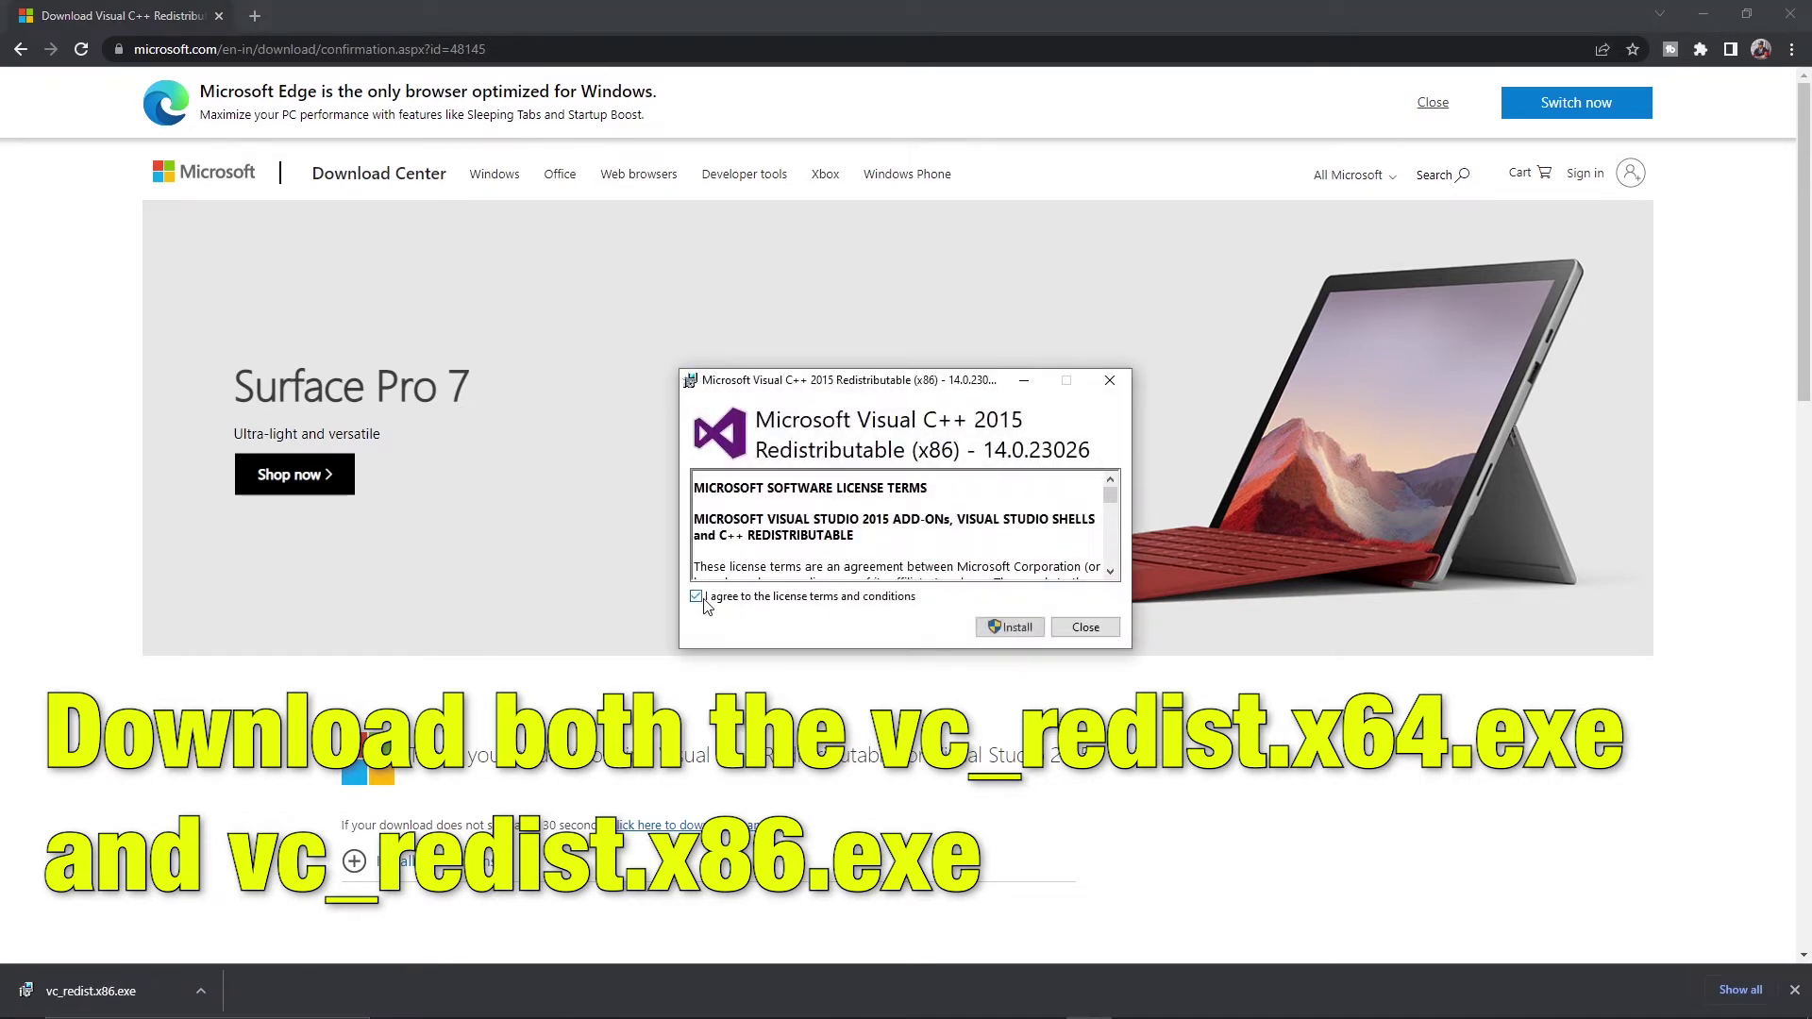
click(1007, 628)
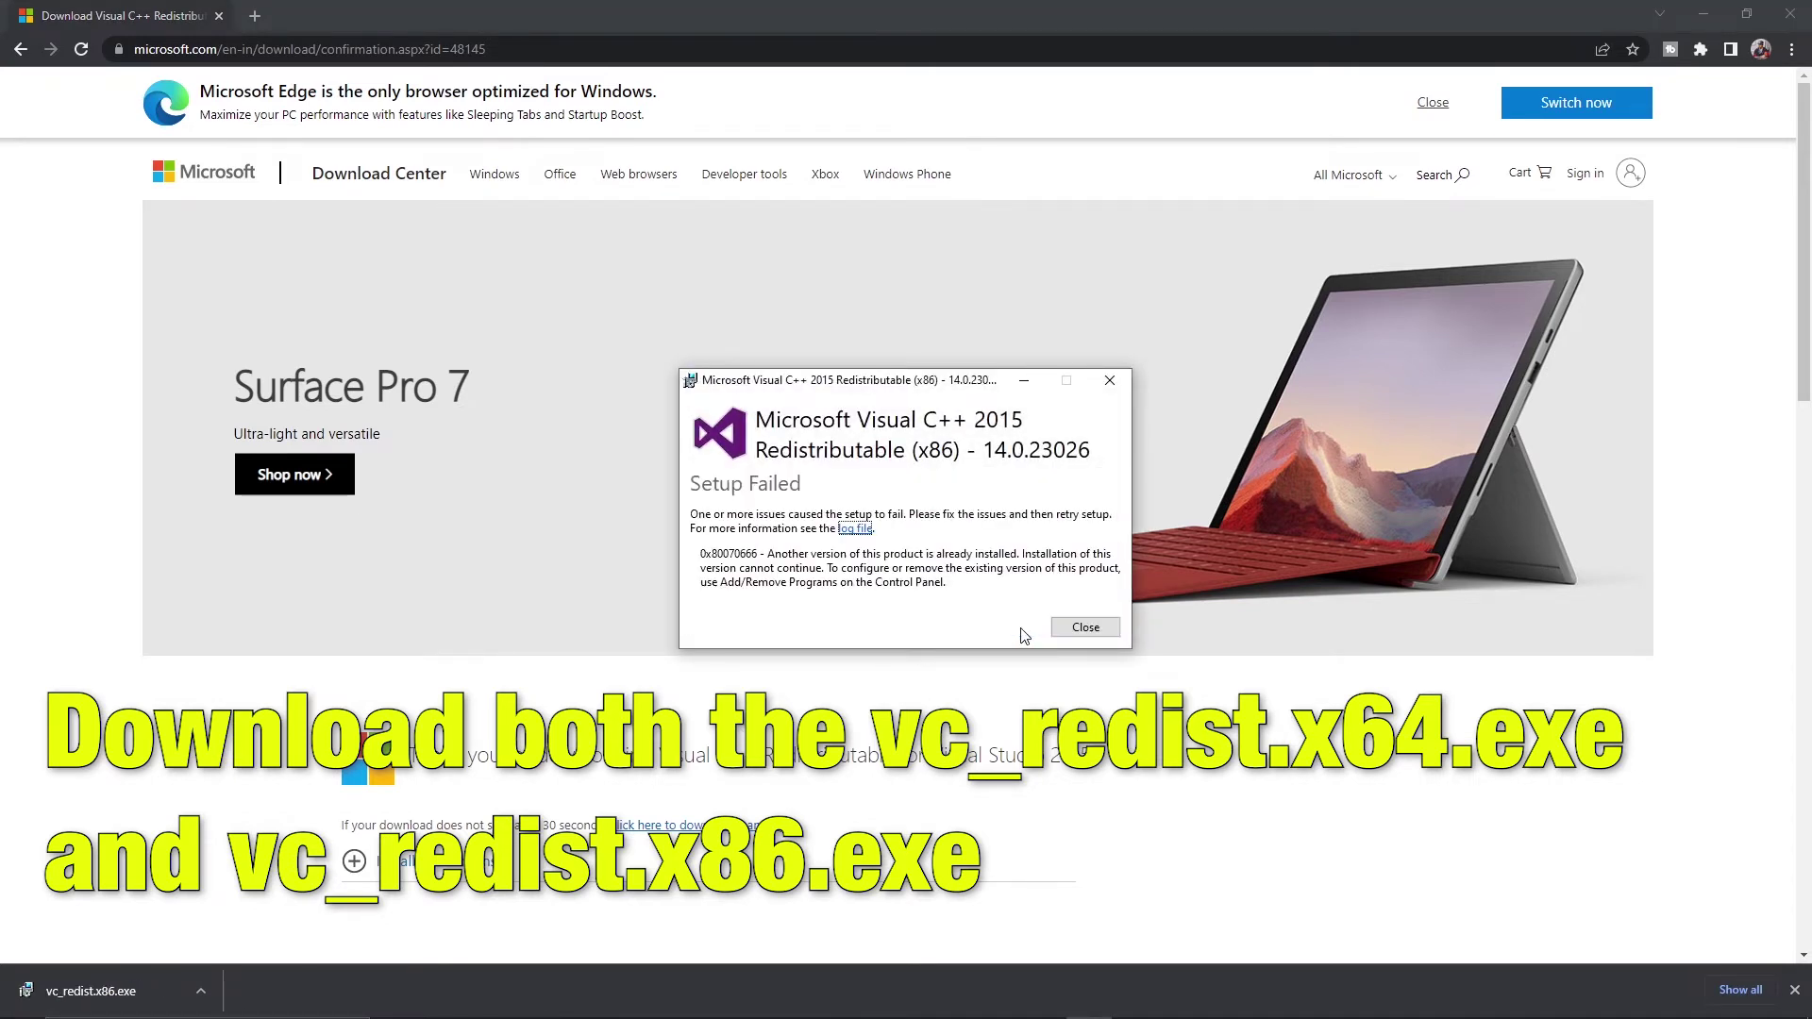
click(1085, 628)
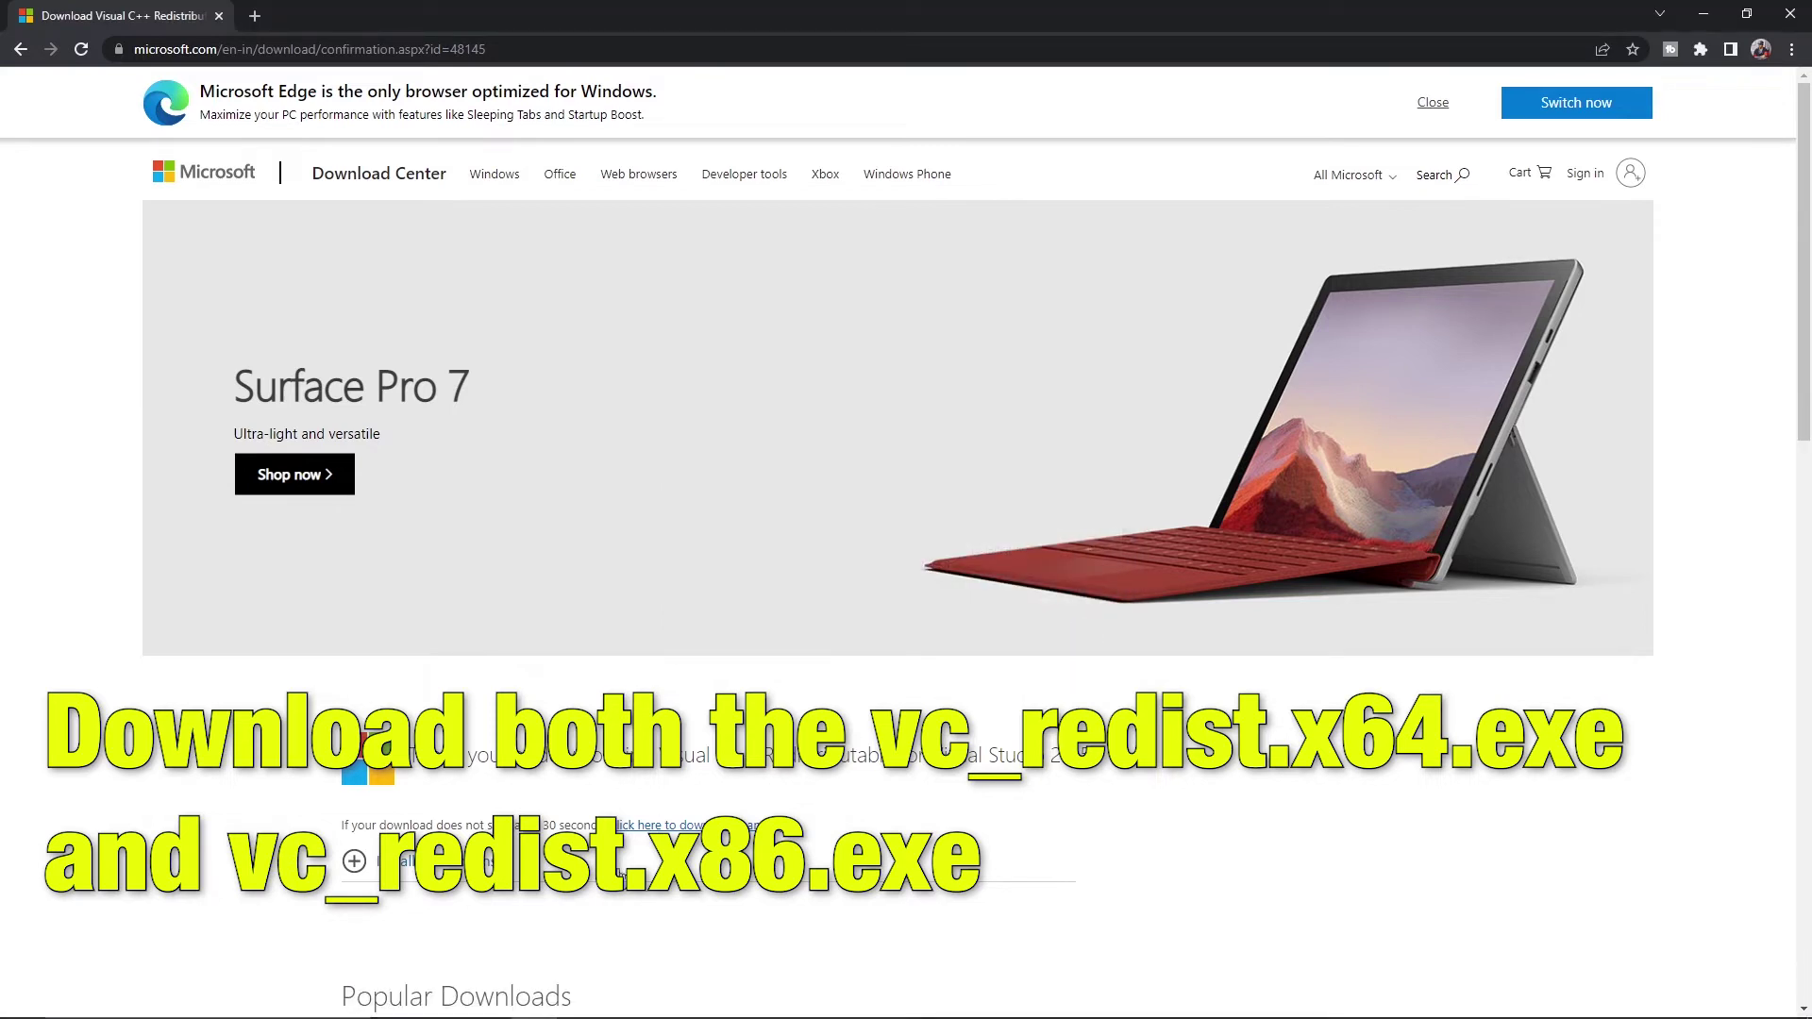
mouse_move(684, 1008)
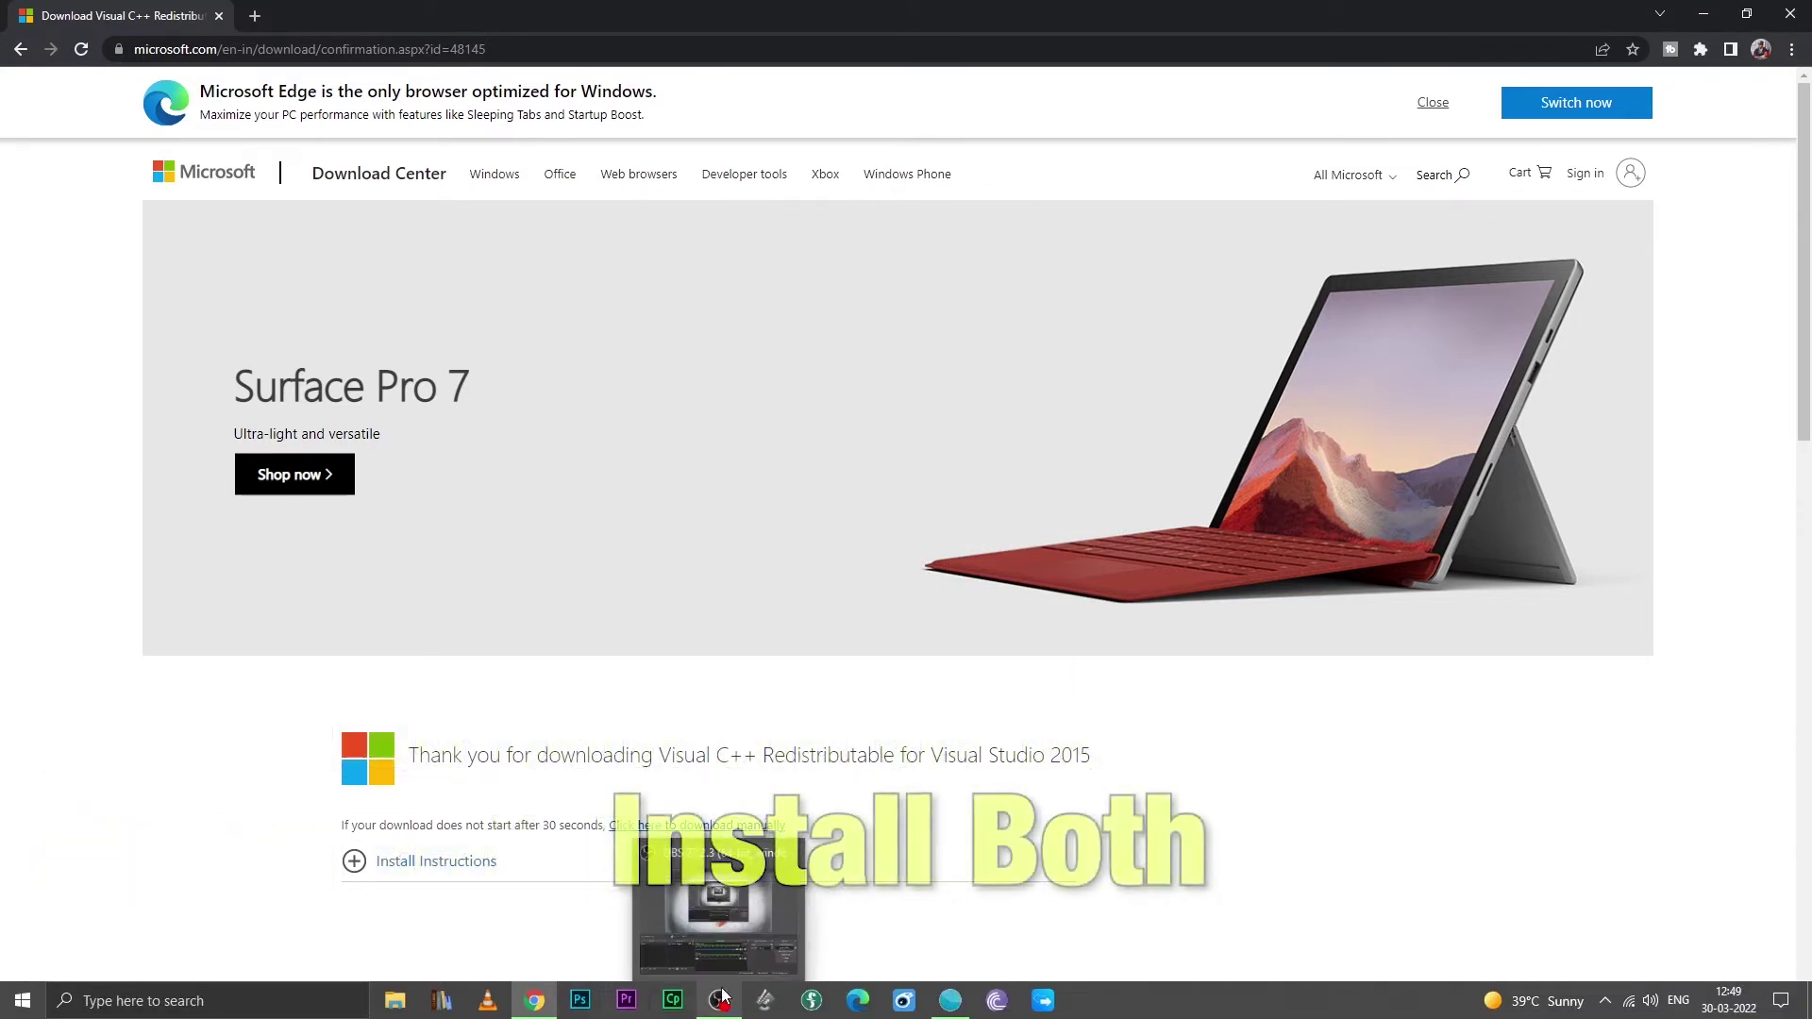
- Go back and download only vc_redist.x64.exe from the Visual C++ 2015 page
scroll(932, 817, down, 2)
scroll(932, 817, down, 2)
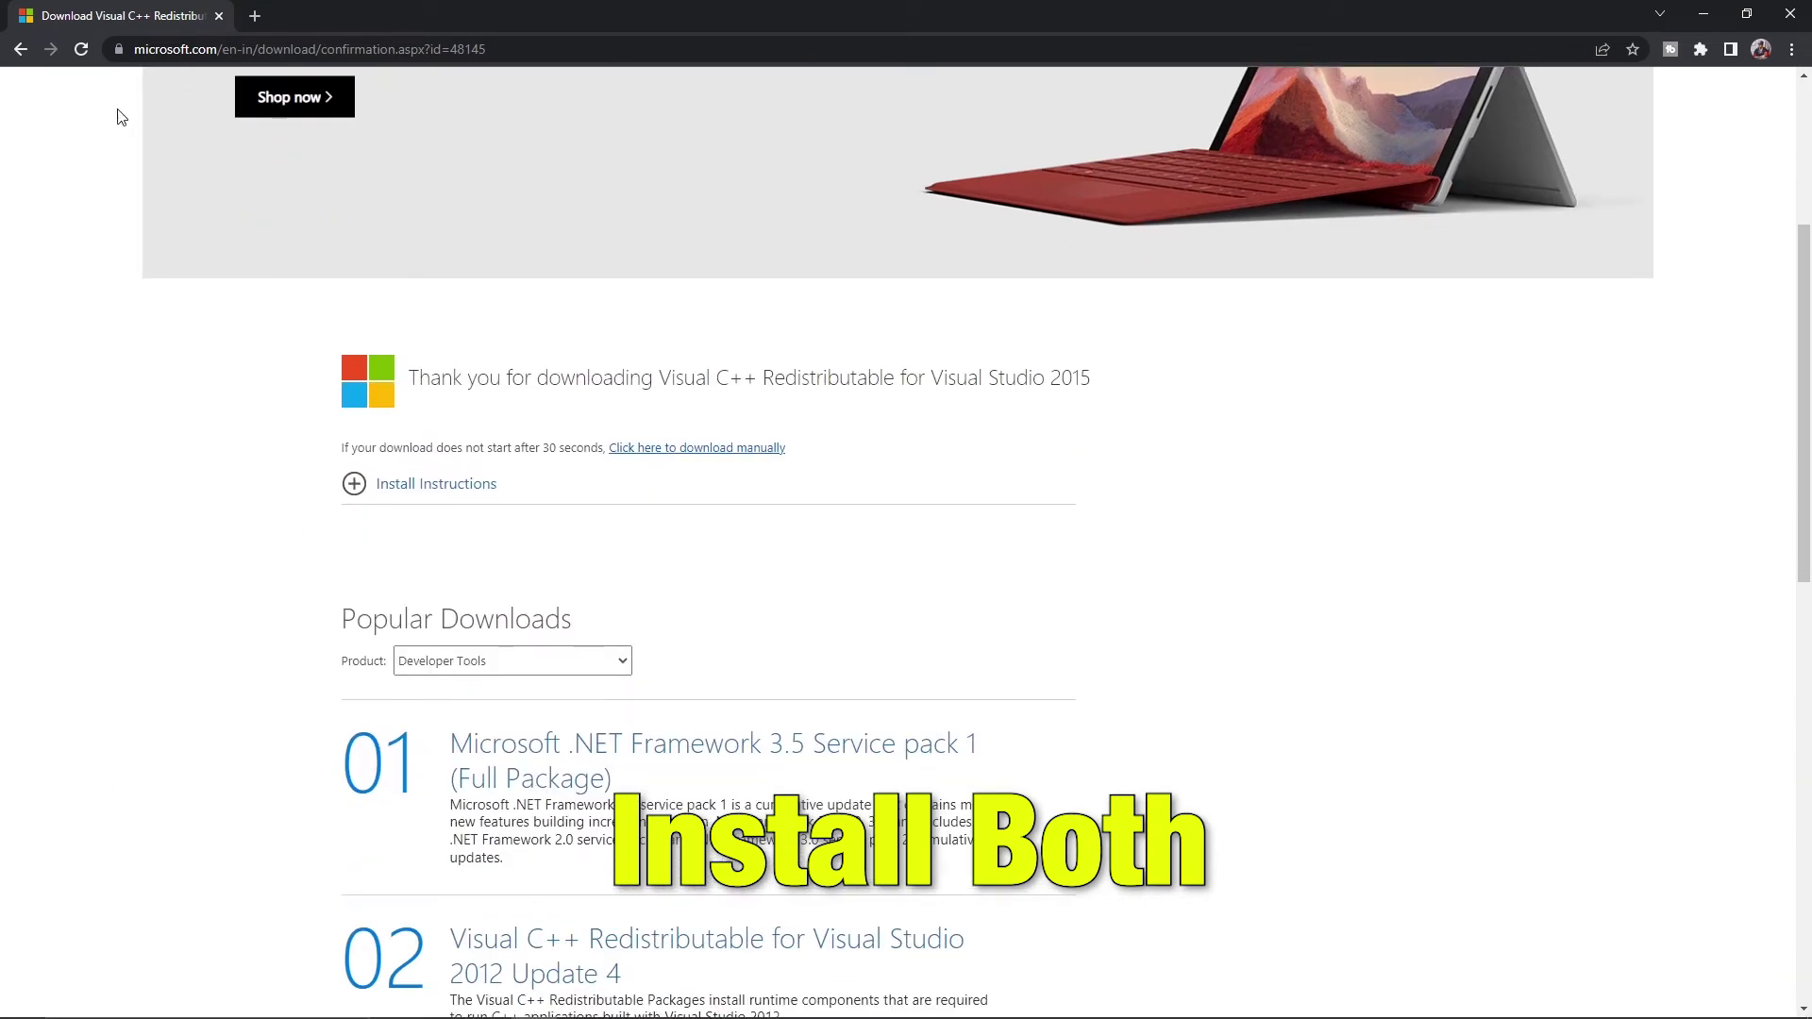
click(13, 53)
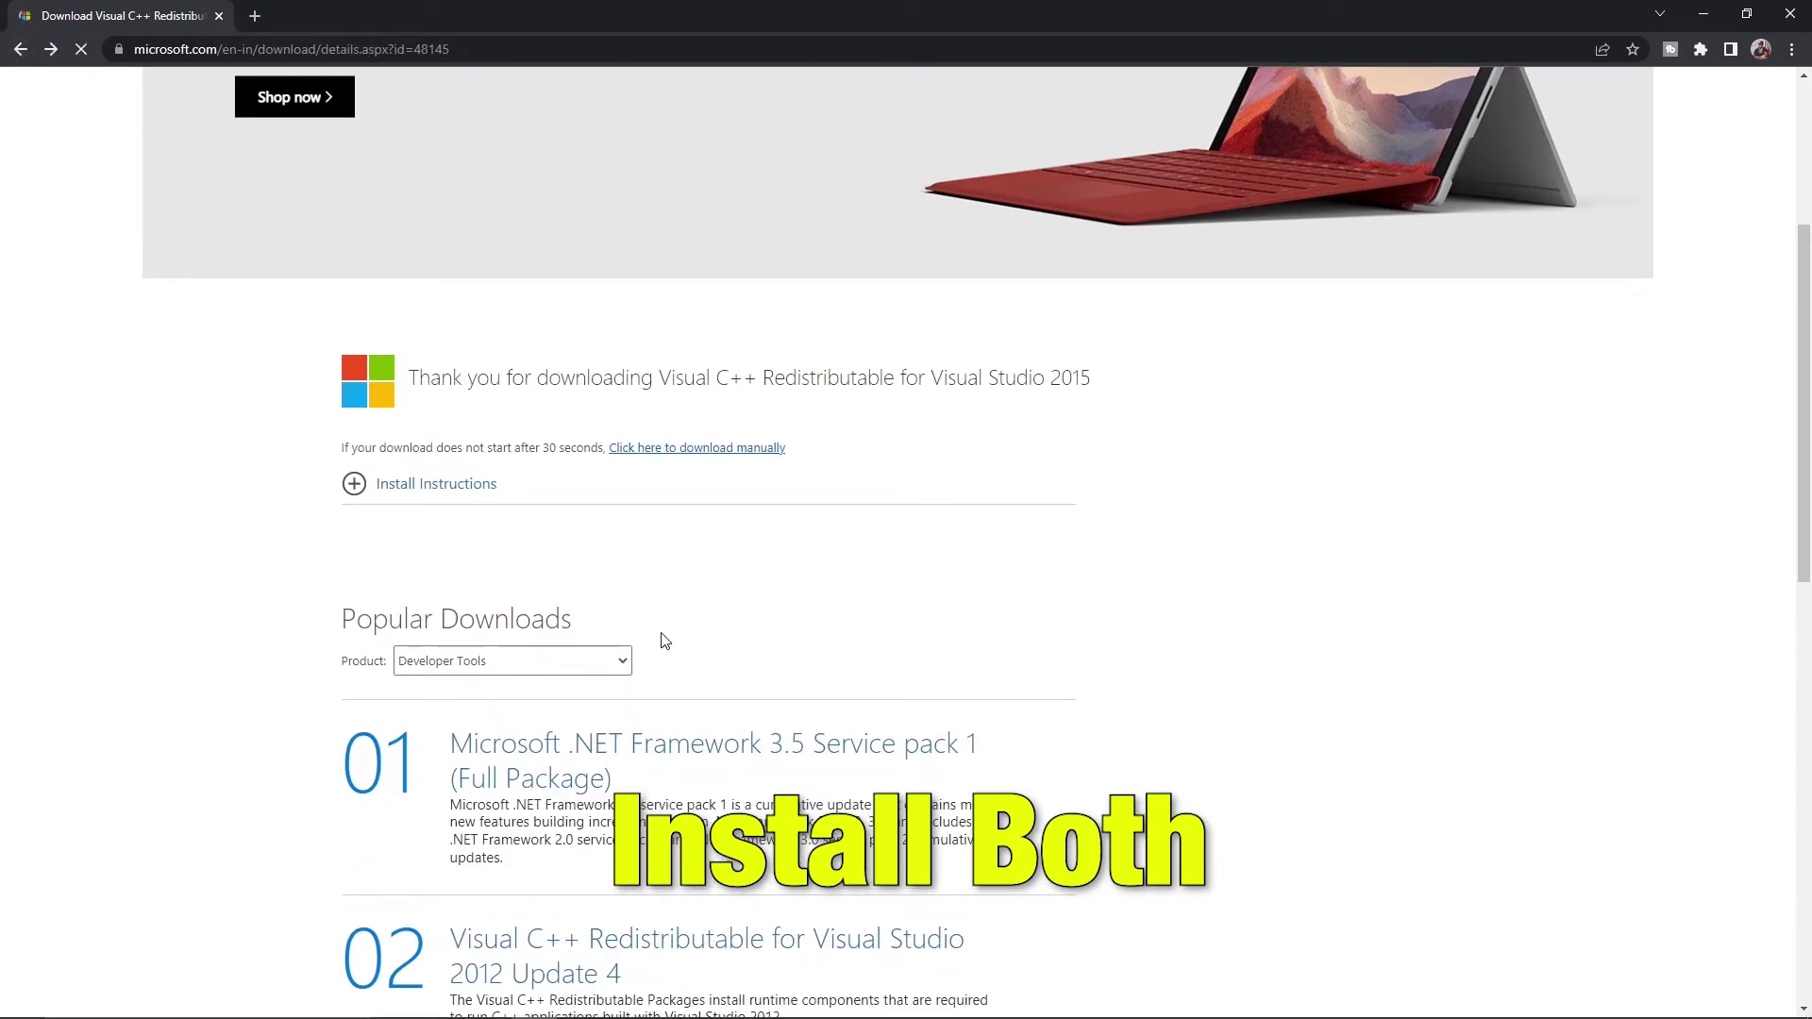
click(938, 510)
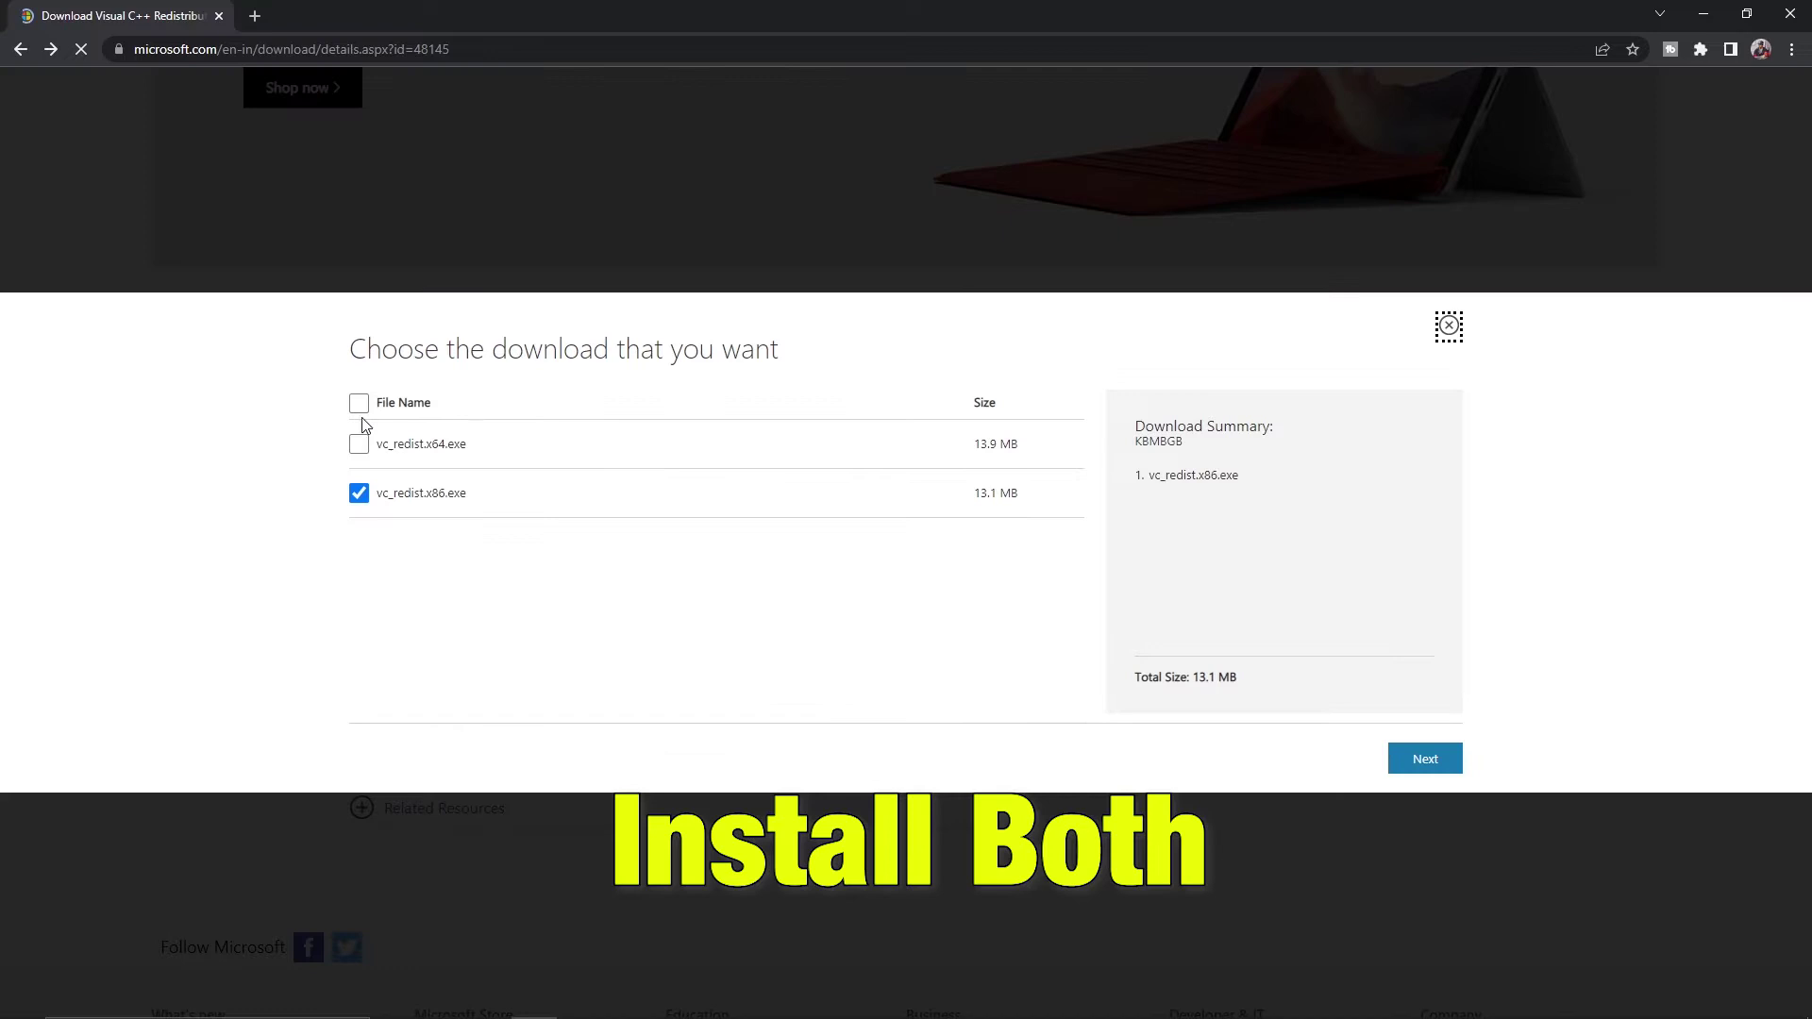
click(359, 443)
click(368, 495)
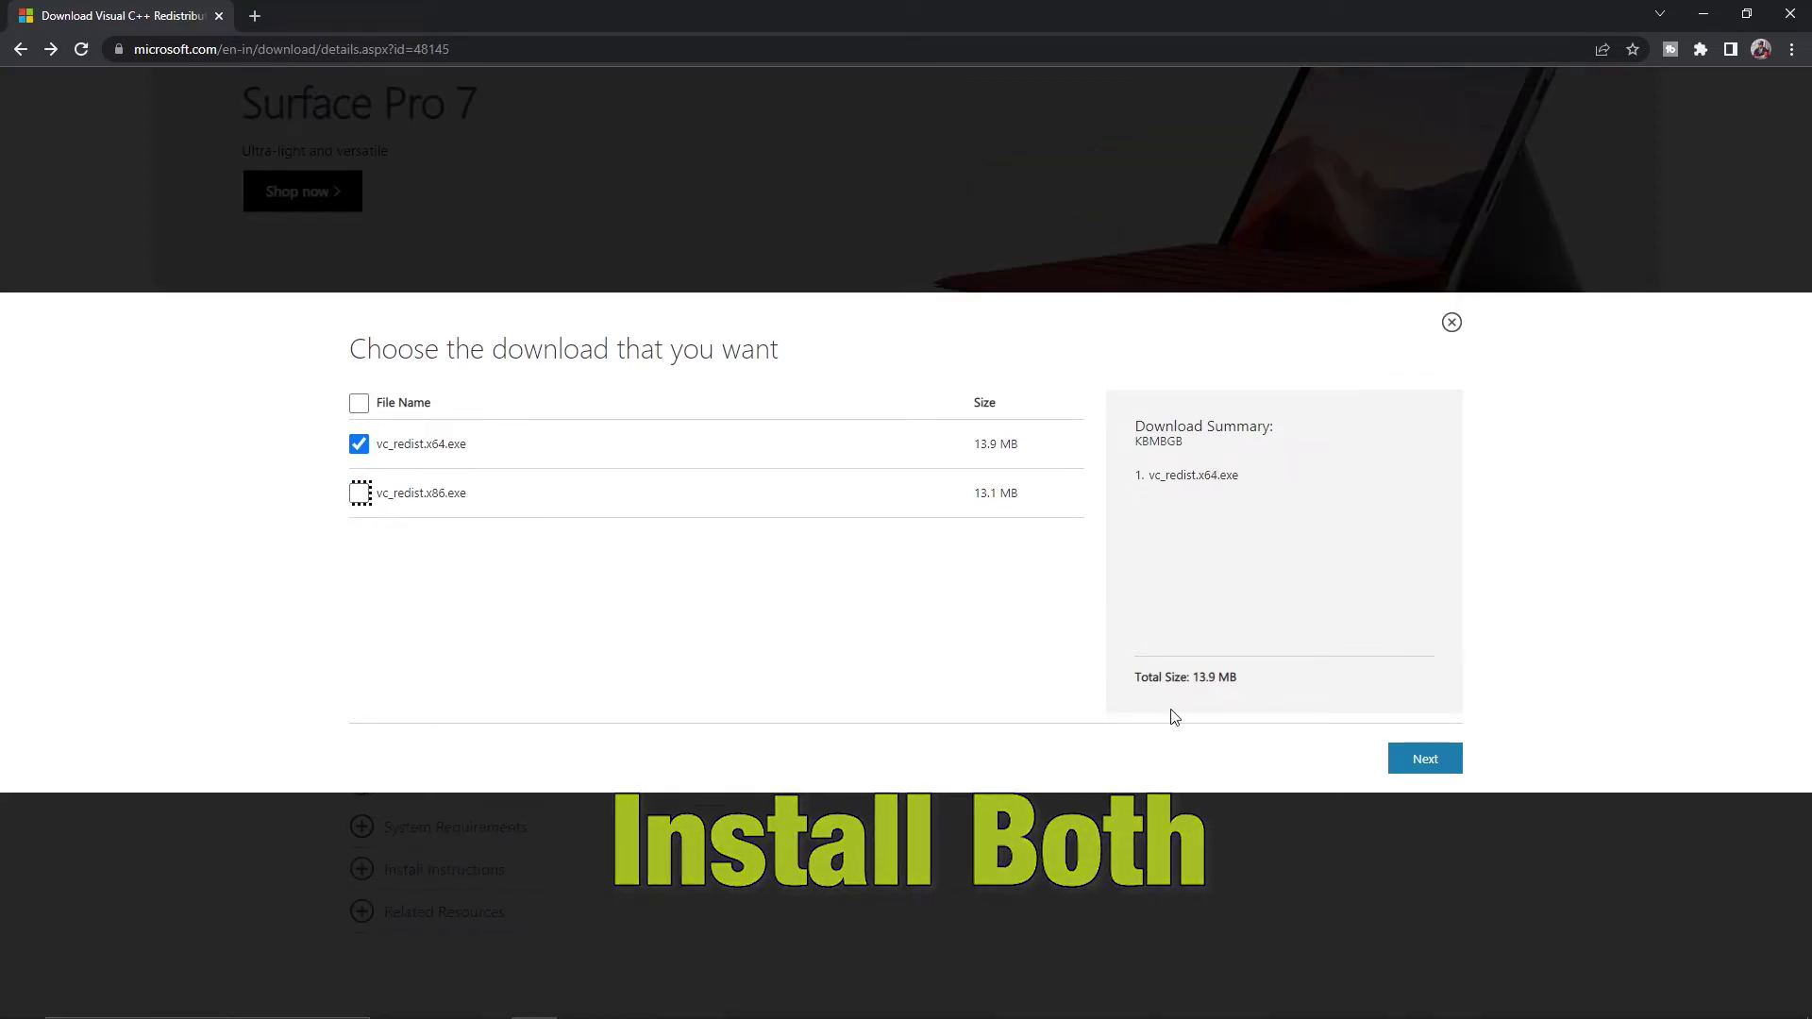
click(1416, 762)
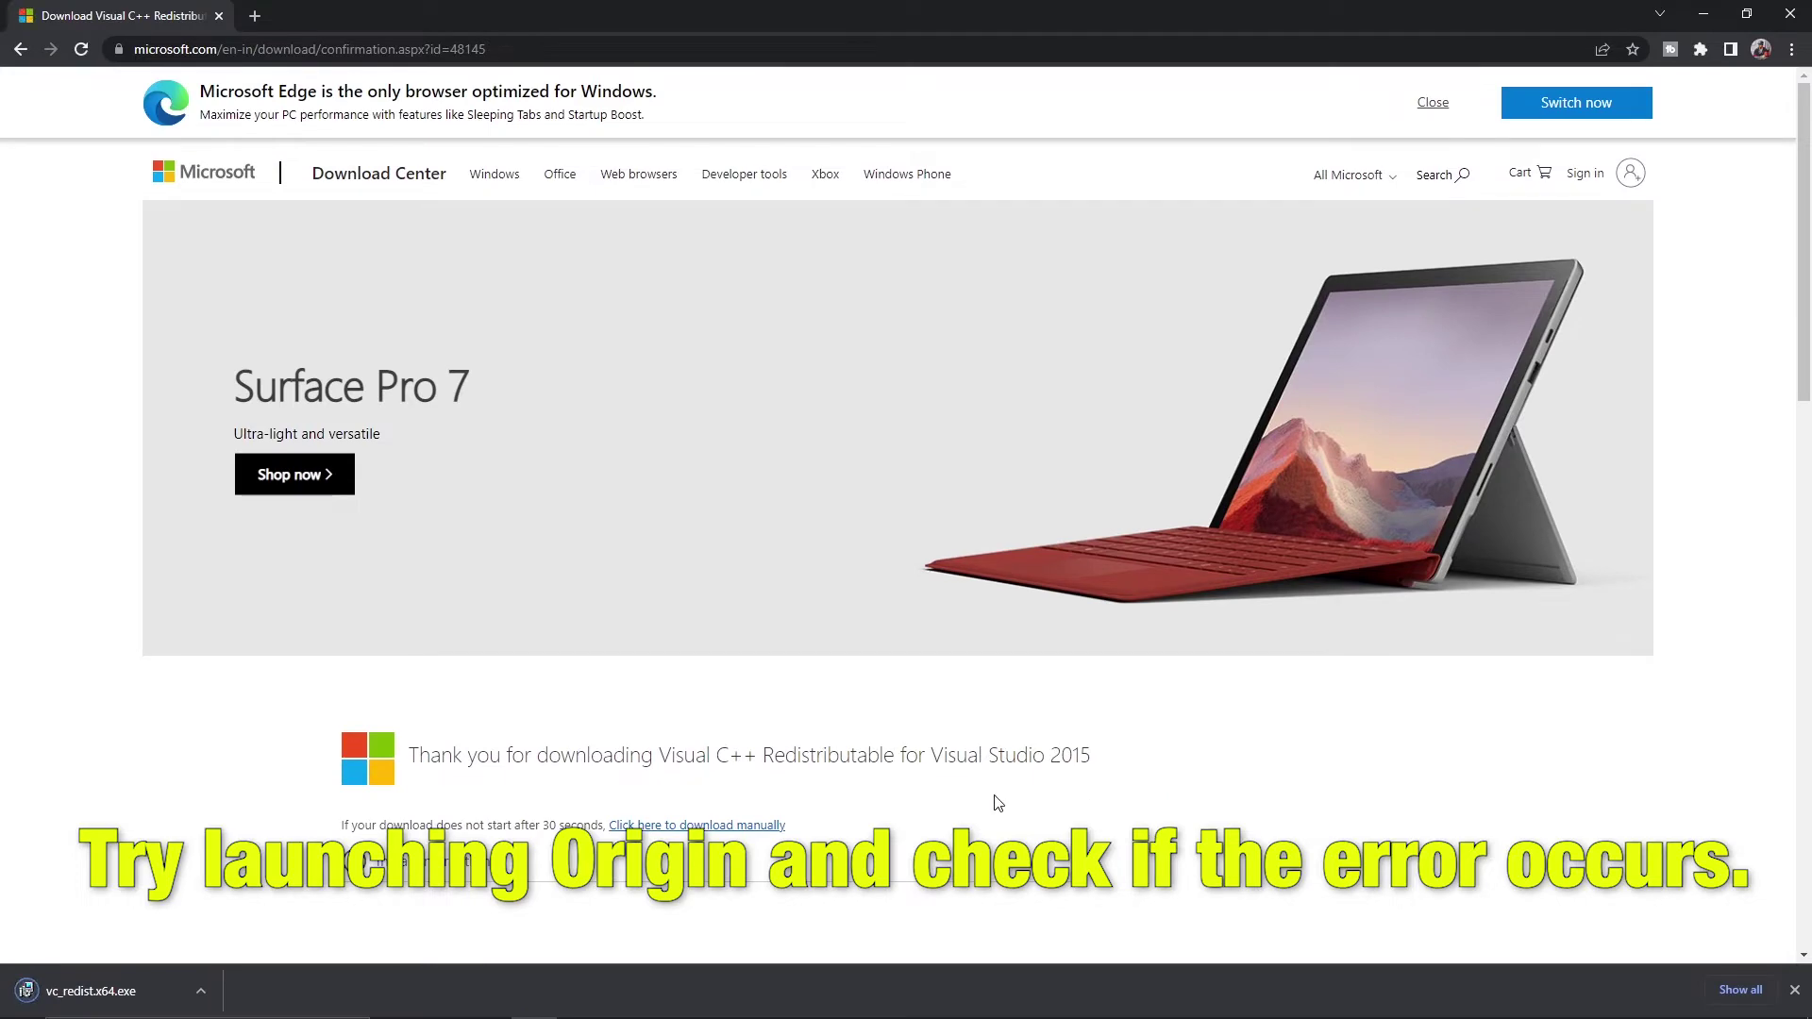
- Launch the x64 installer, accept the license terms, and attempt the install
click(112, 1008)
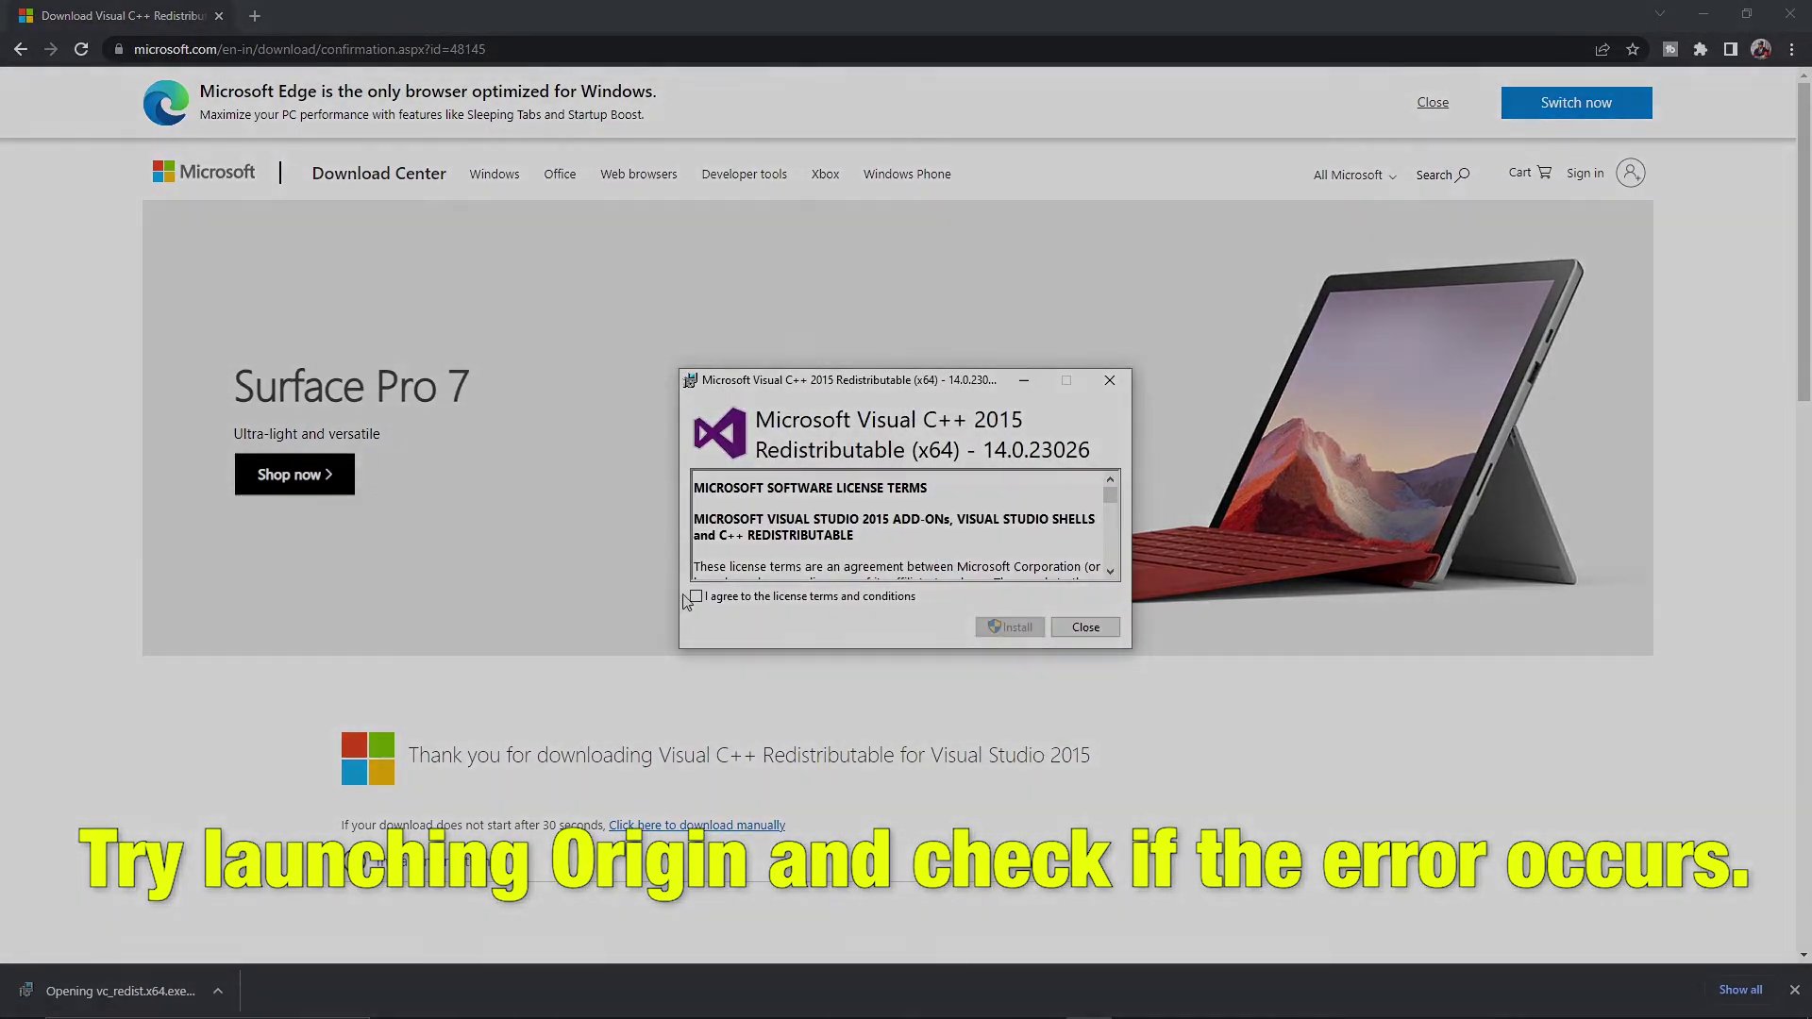
click(696, 597)
click(1011, 626)
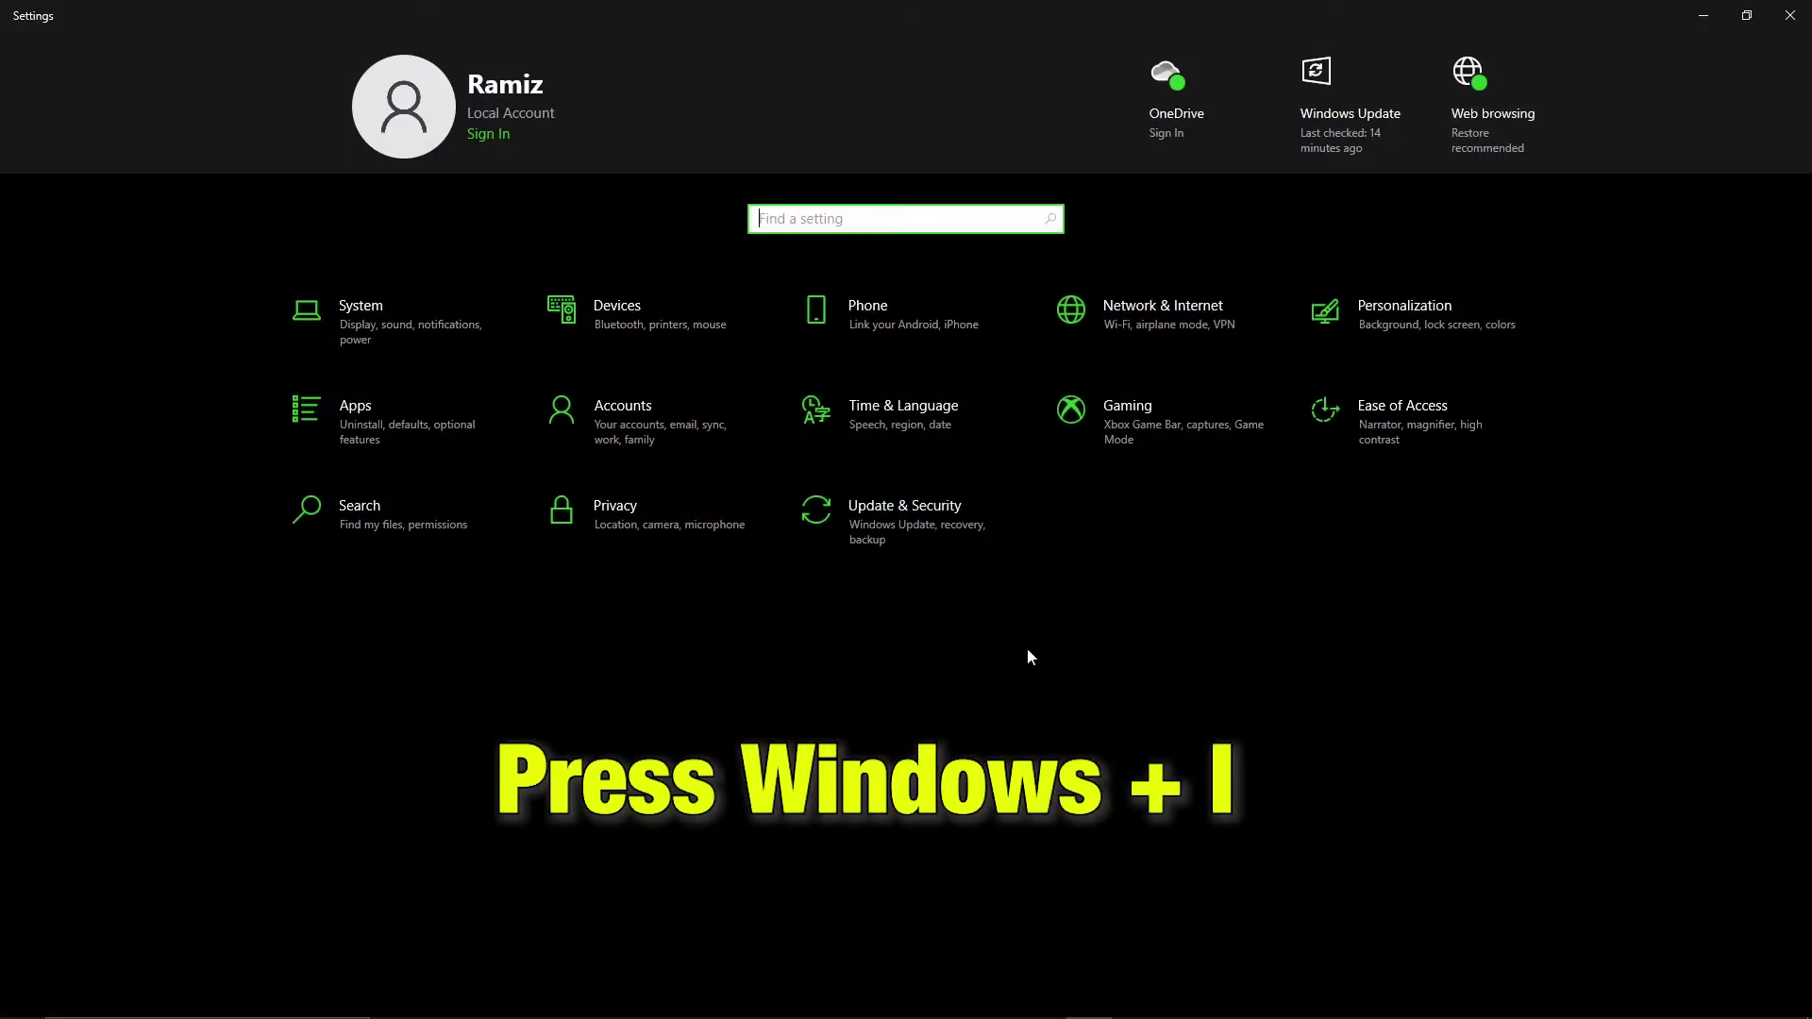
- Check for updates under Update & Security > Windows Update
click(908, 490)
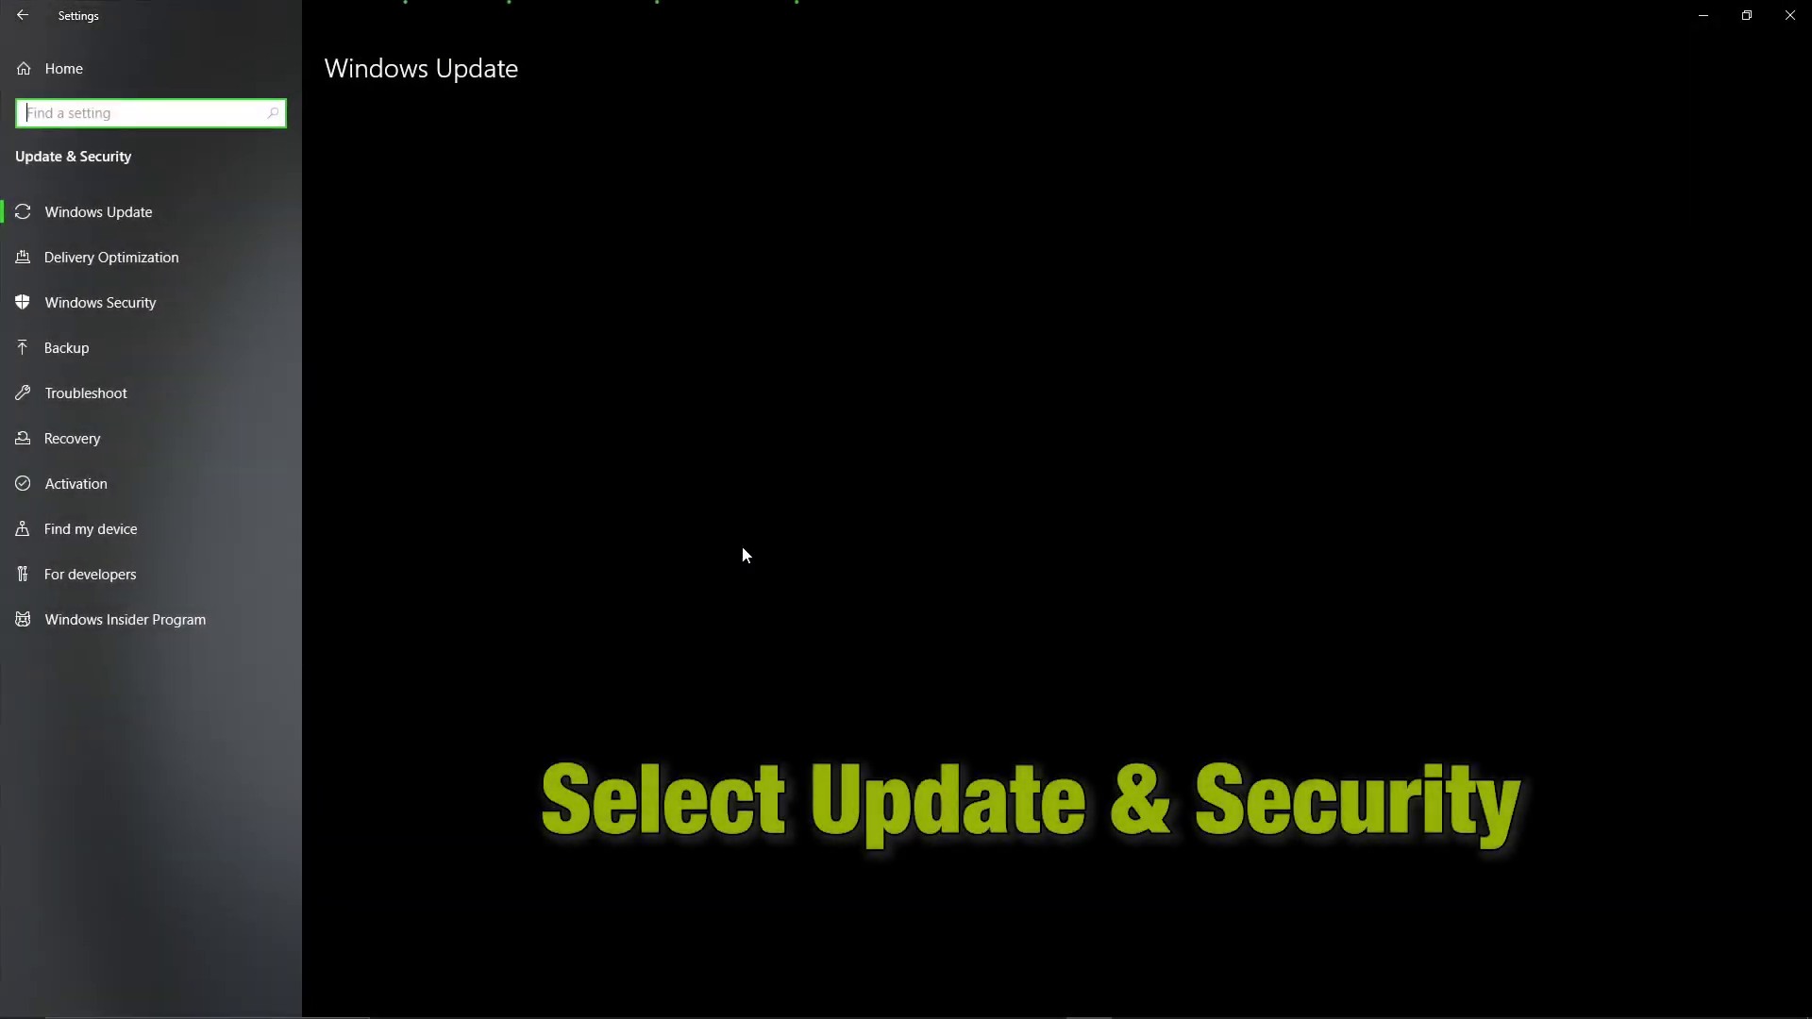
click(149, 219)
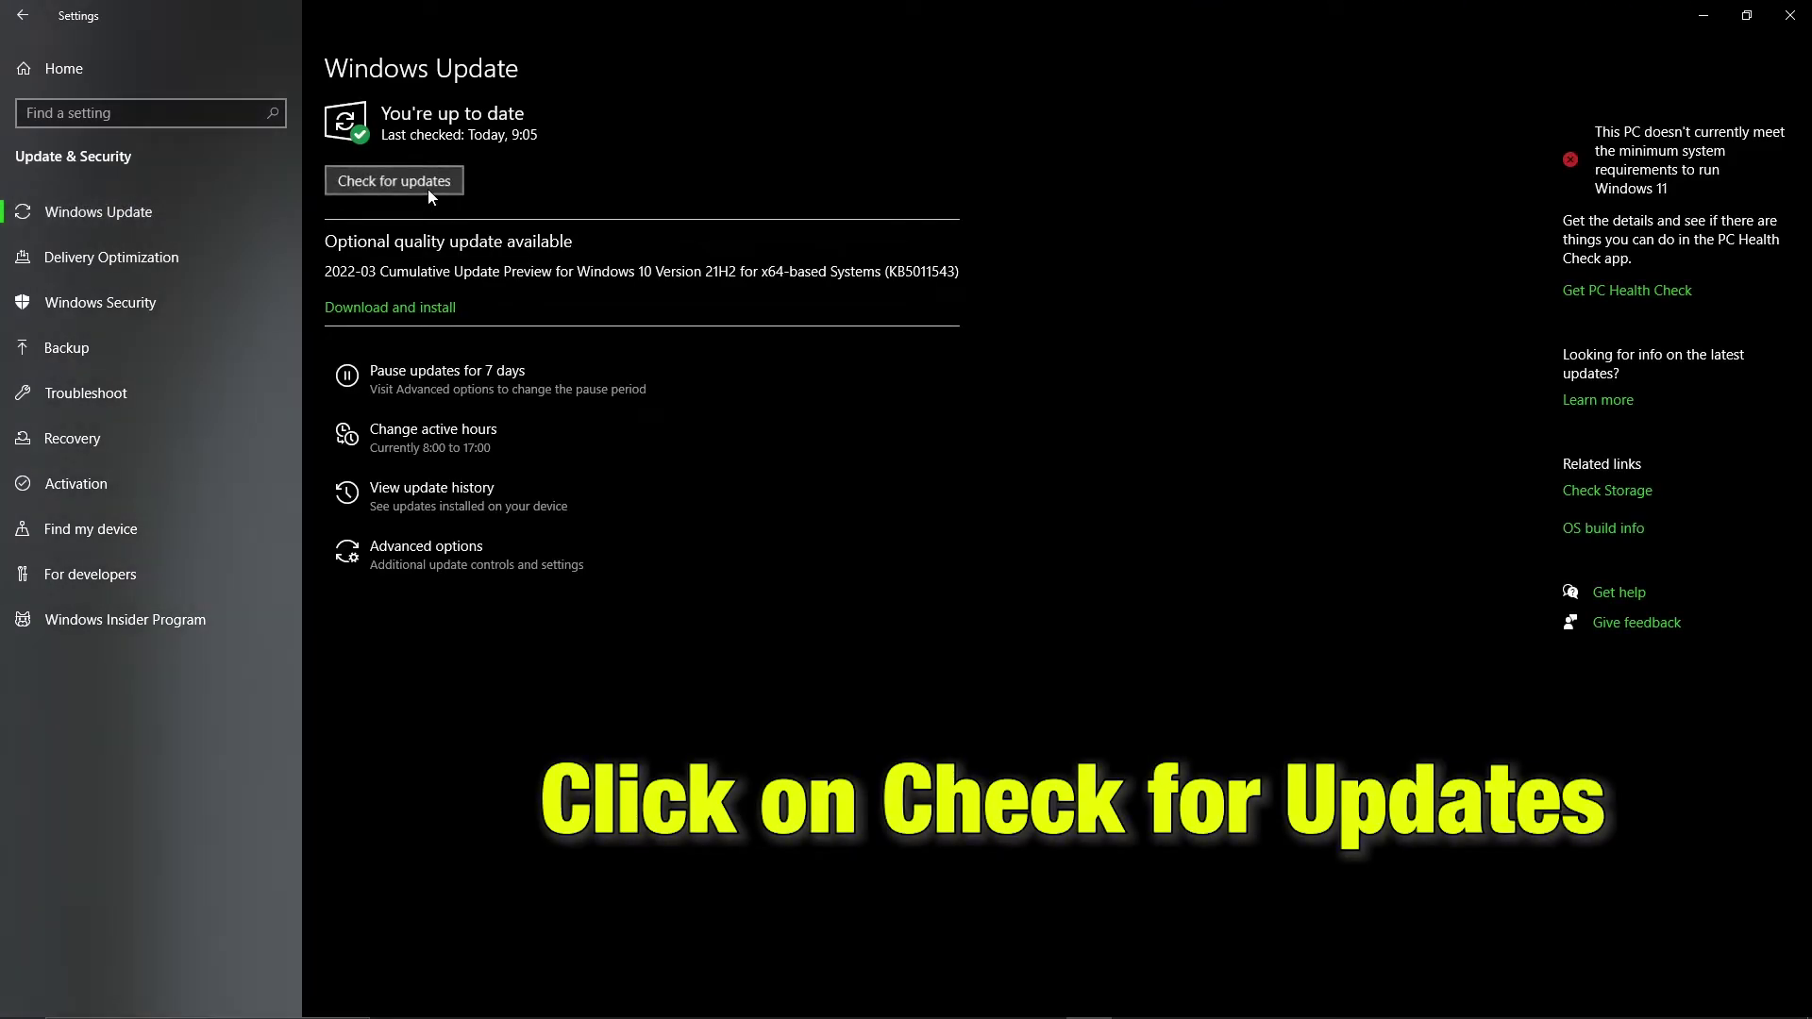
click(427, 184)
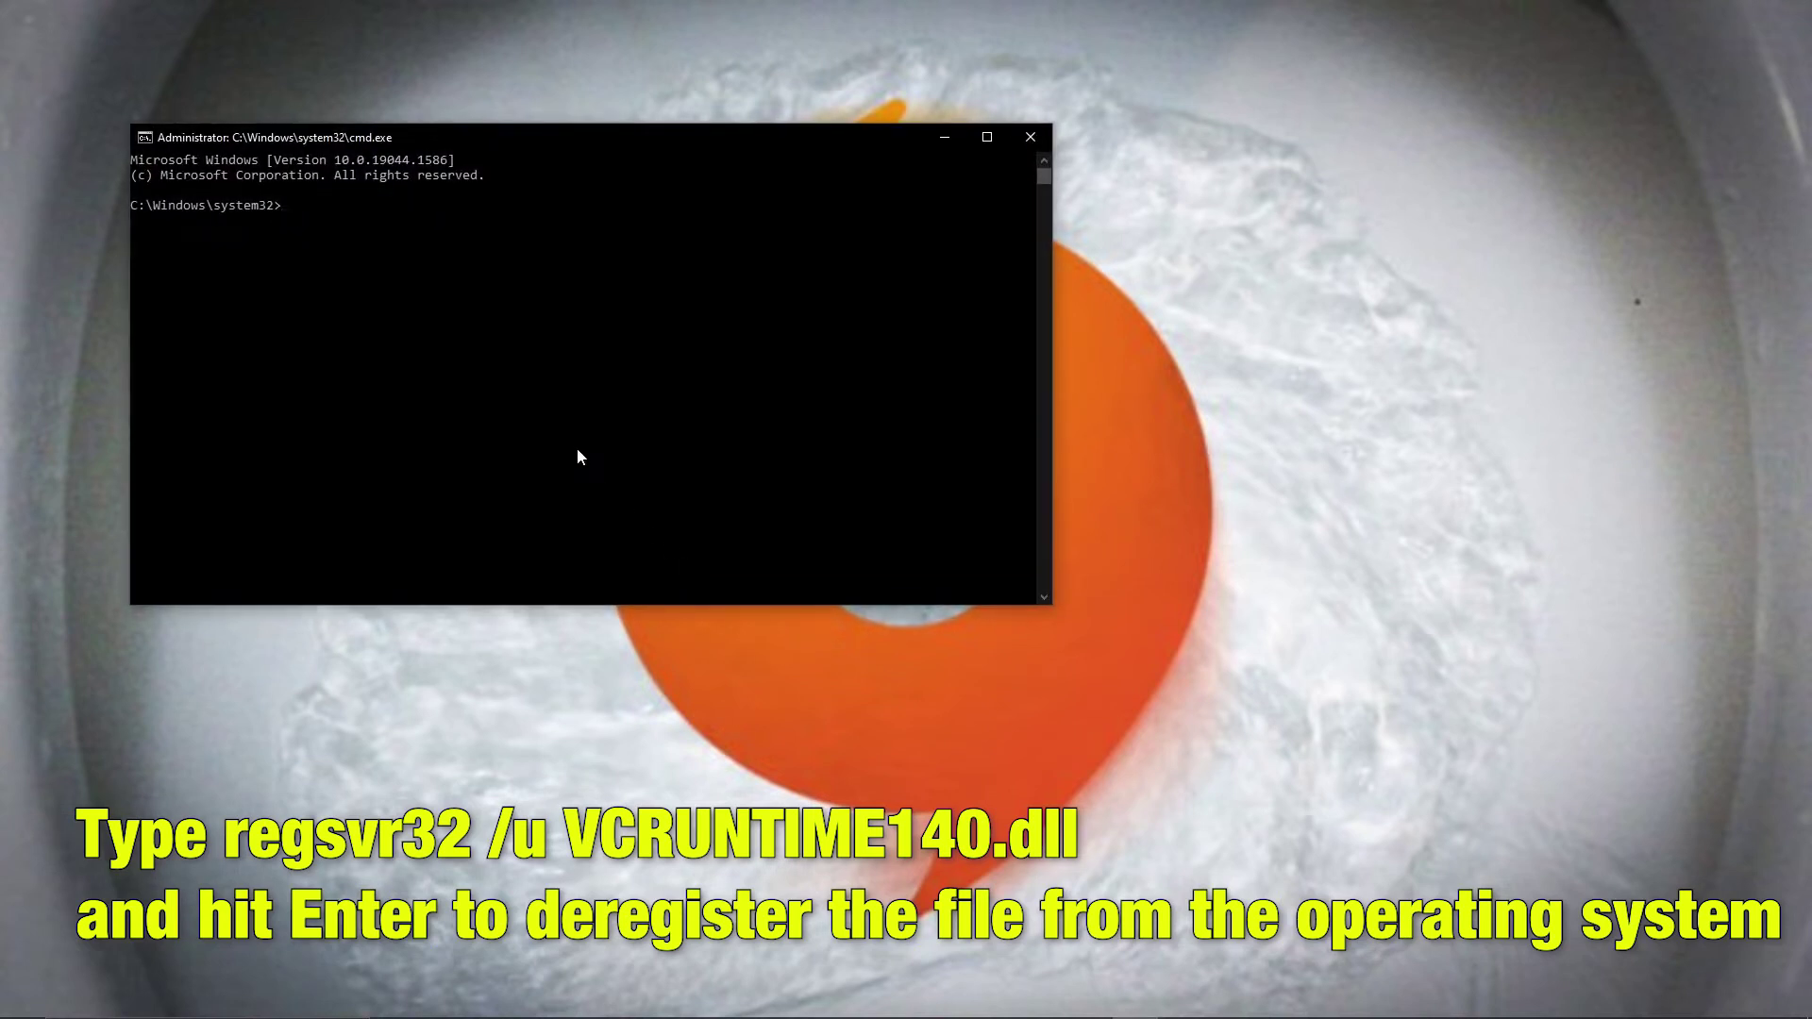
- Paste 'regsvr32 /u VCRUNTIME140.dll' from Notepad into the admin Command Prompt, run it, and dismiss the error
mouse_move(818, 1000)
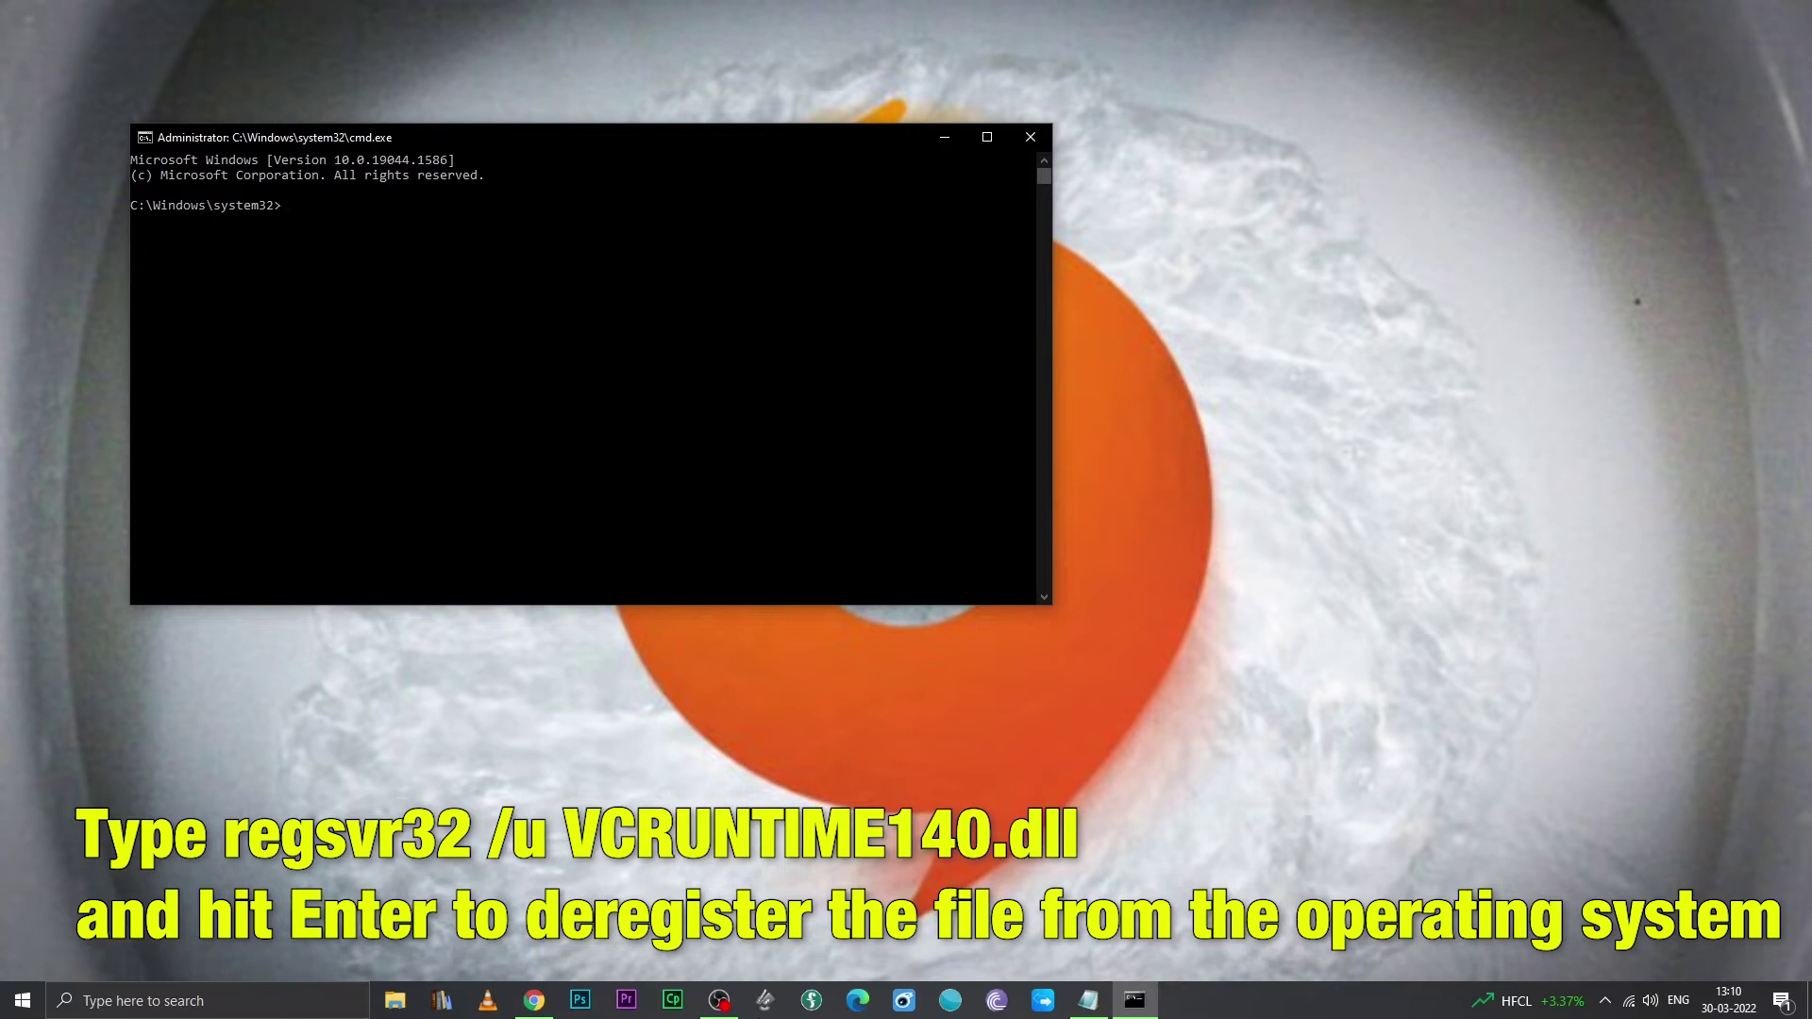
click(1101, 998)
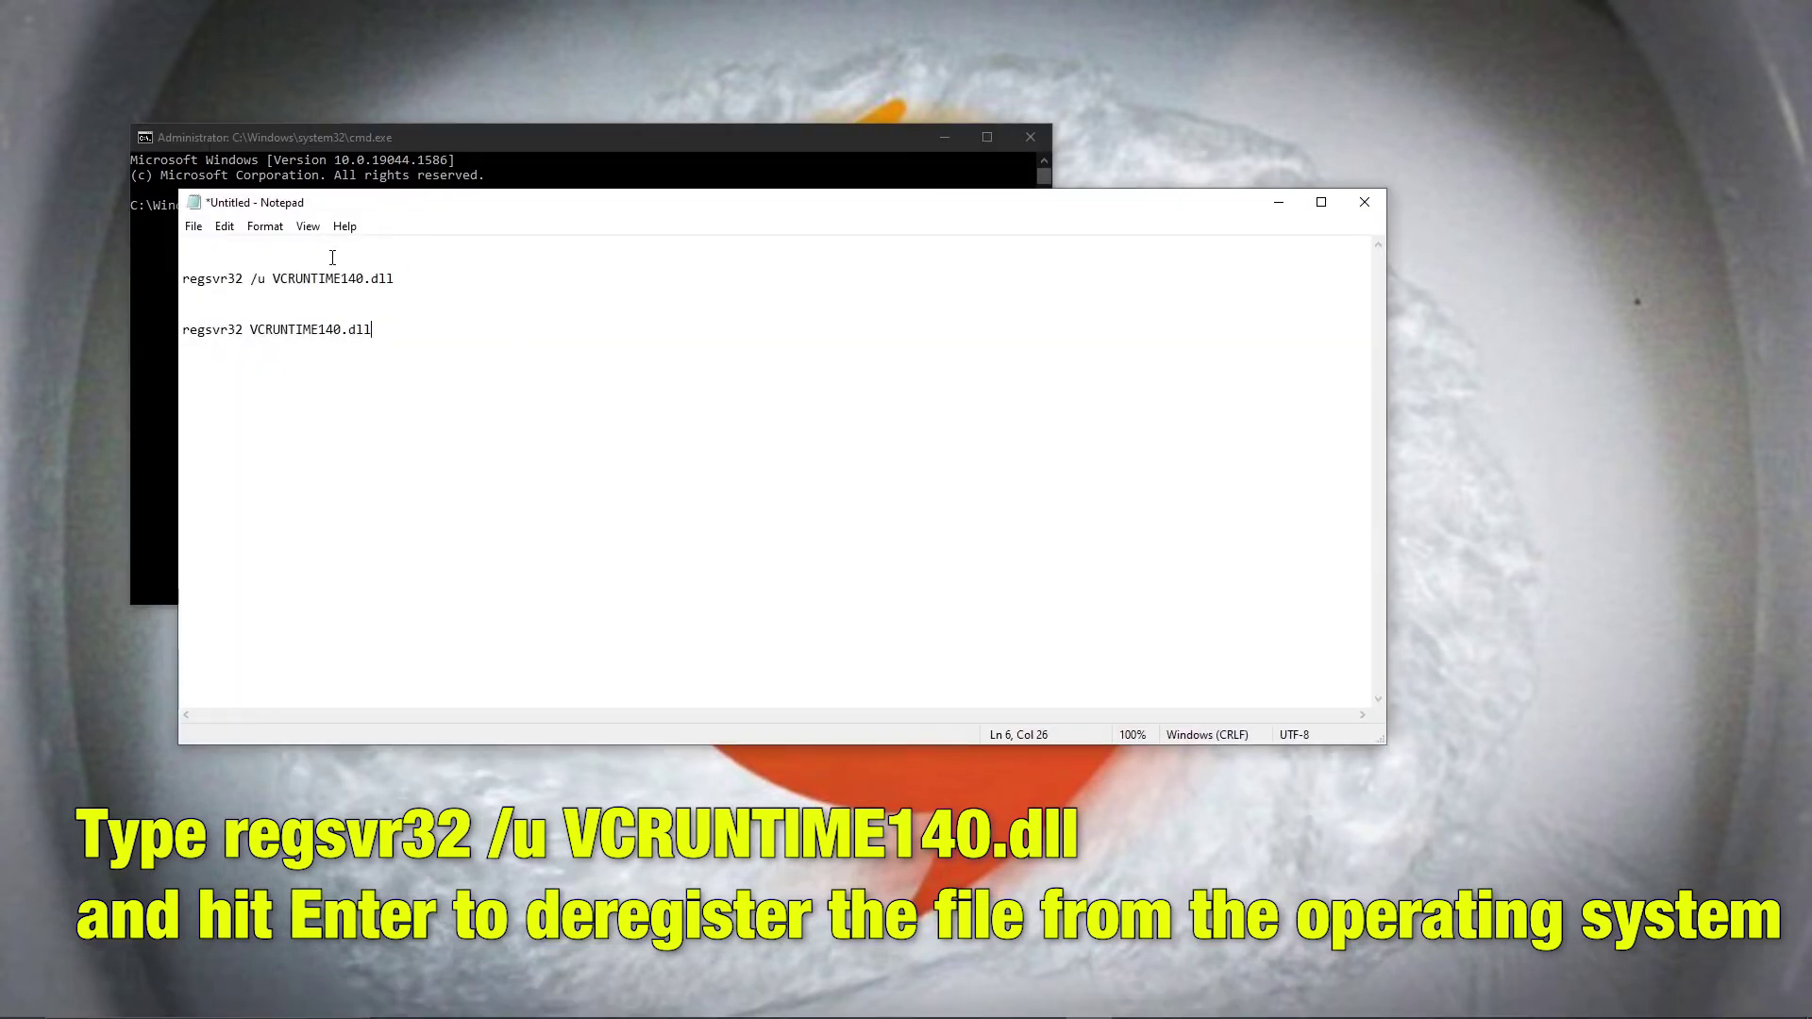
drag(404, 280, 181, 280)
key(ctrl+c)
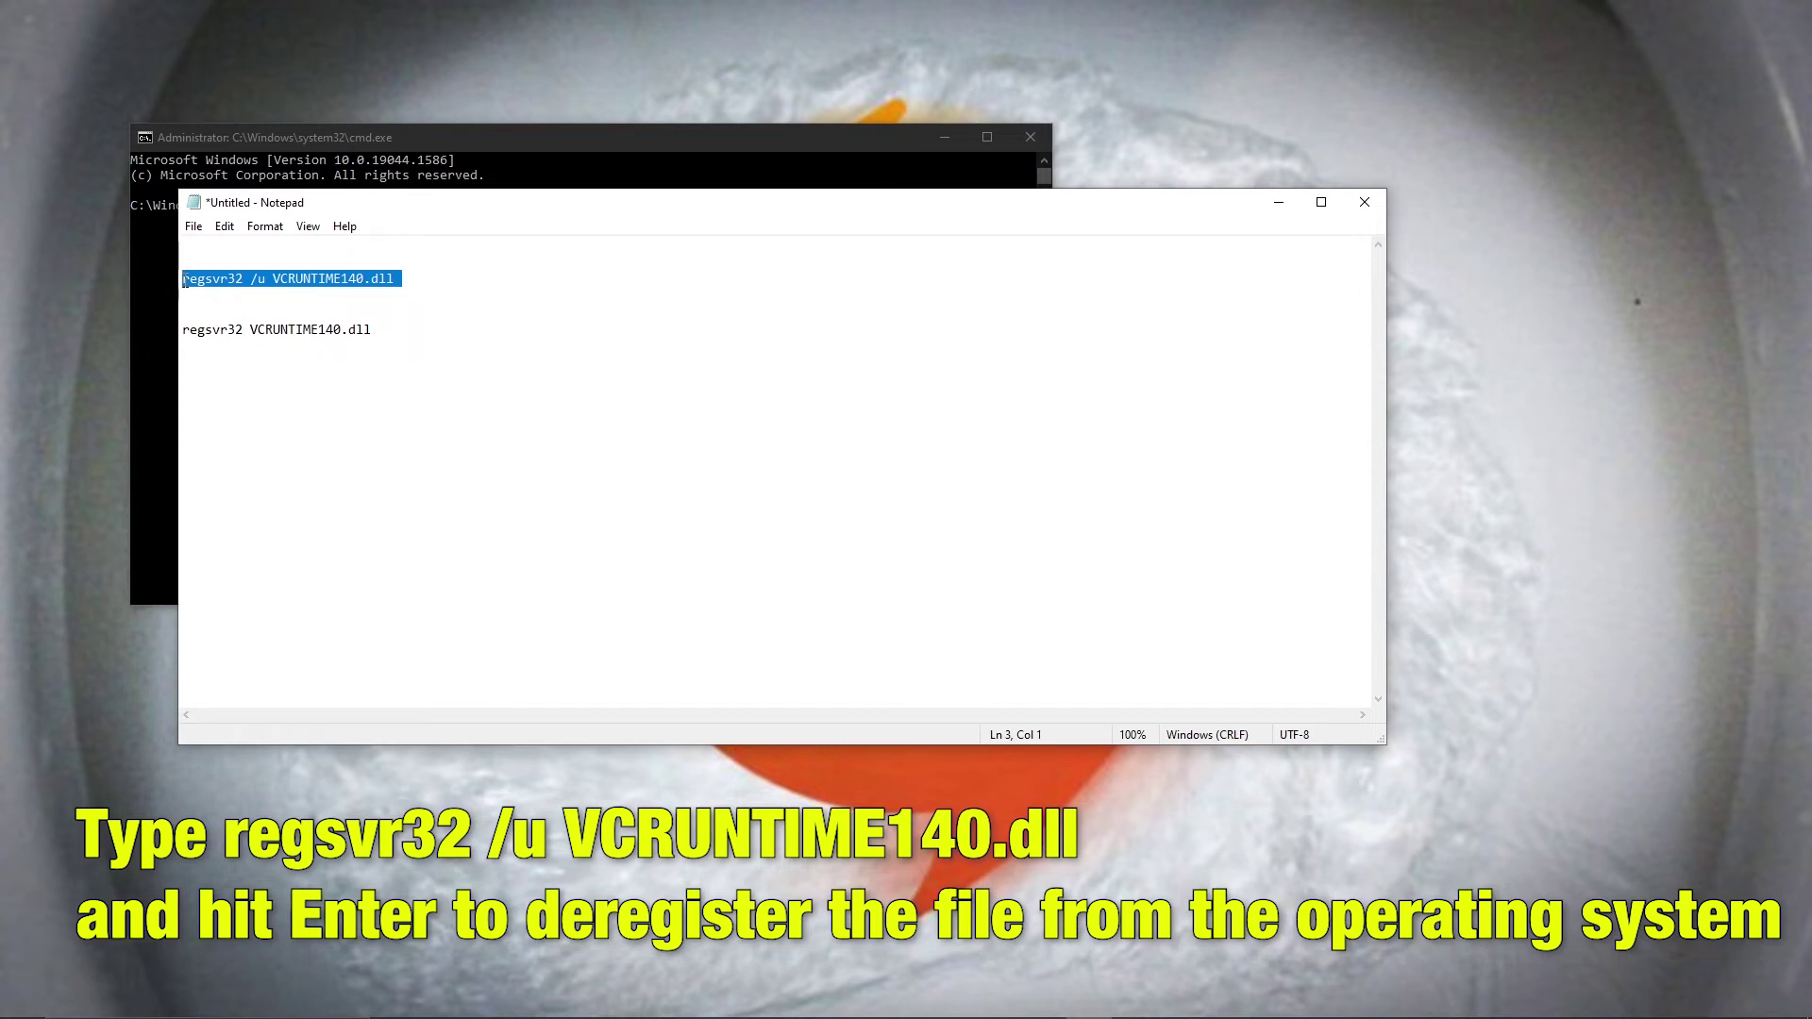
click(1278, 200)
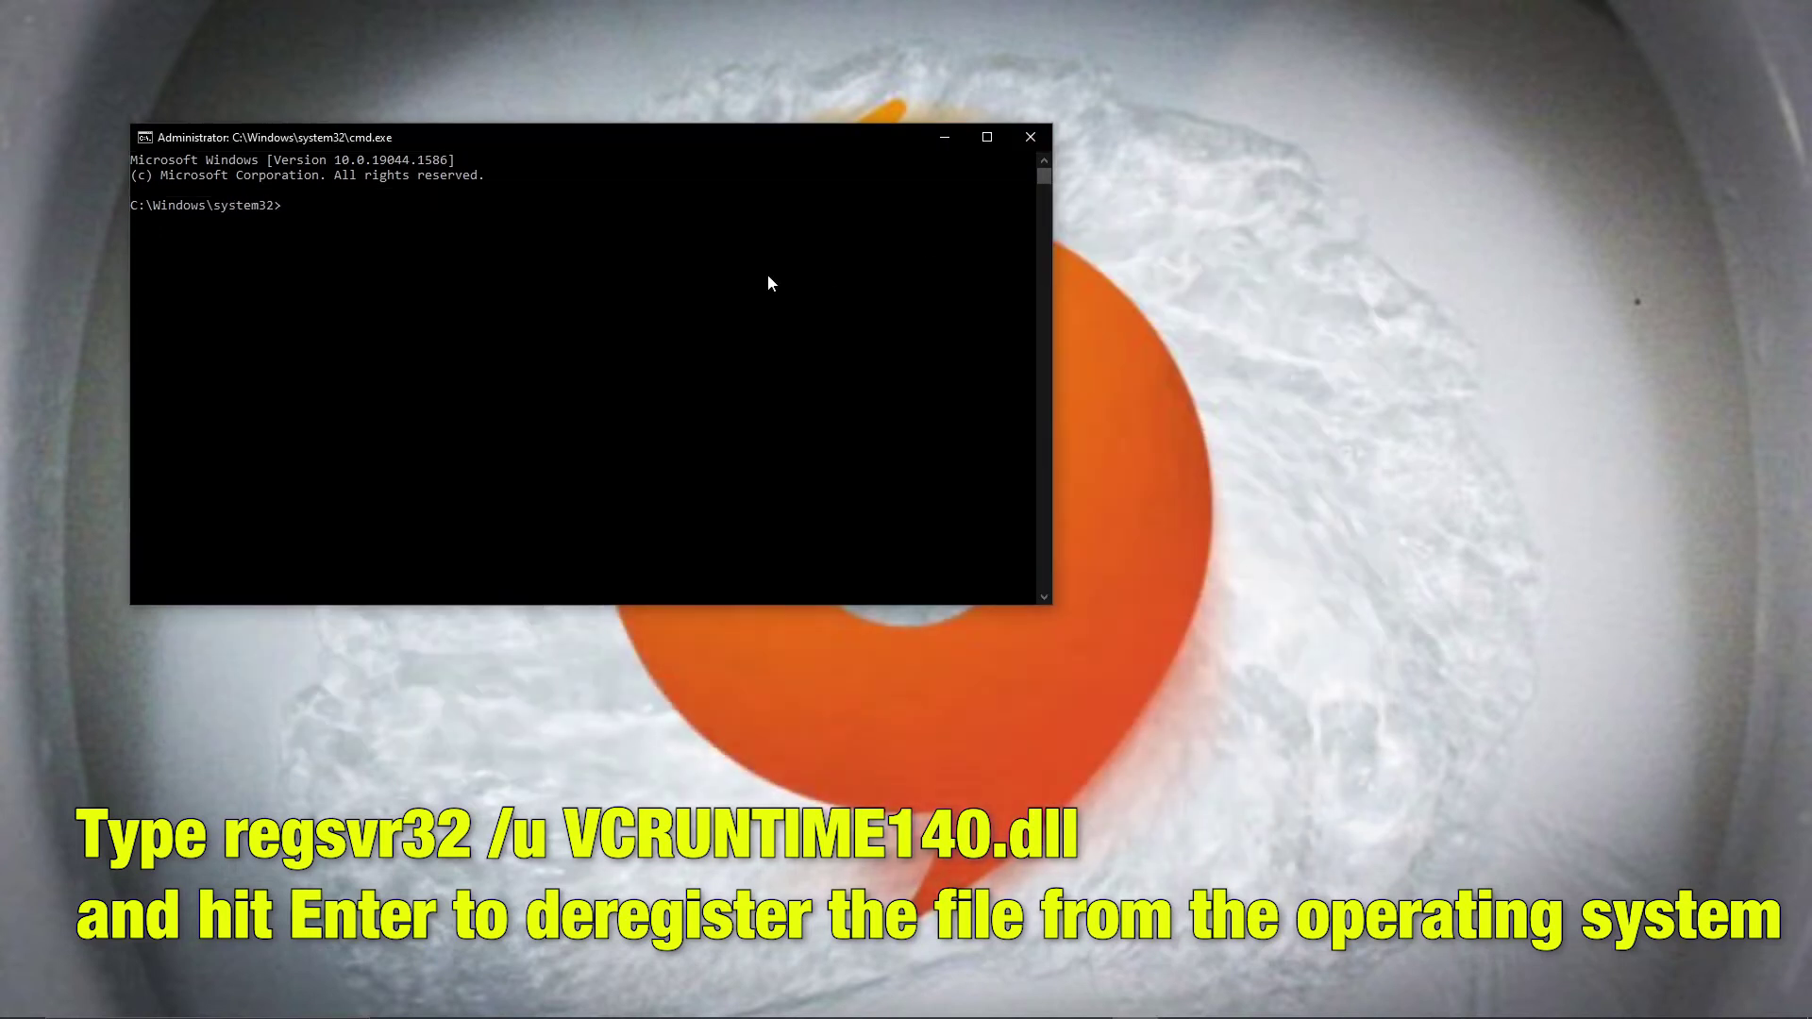
click(556, 251)
key(ctrl+v)
key(Return)
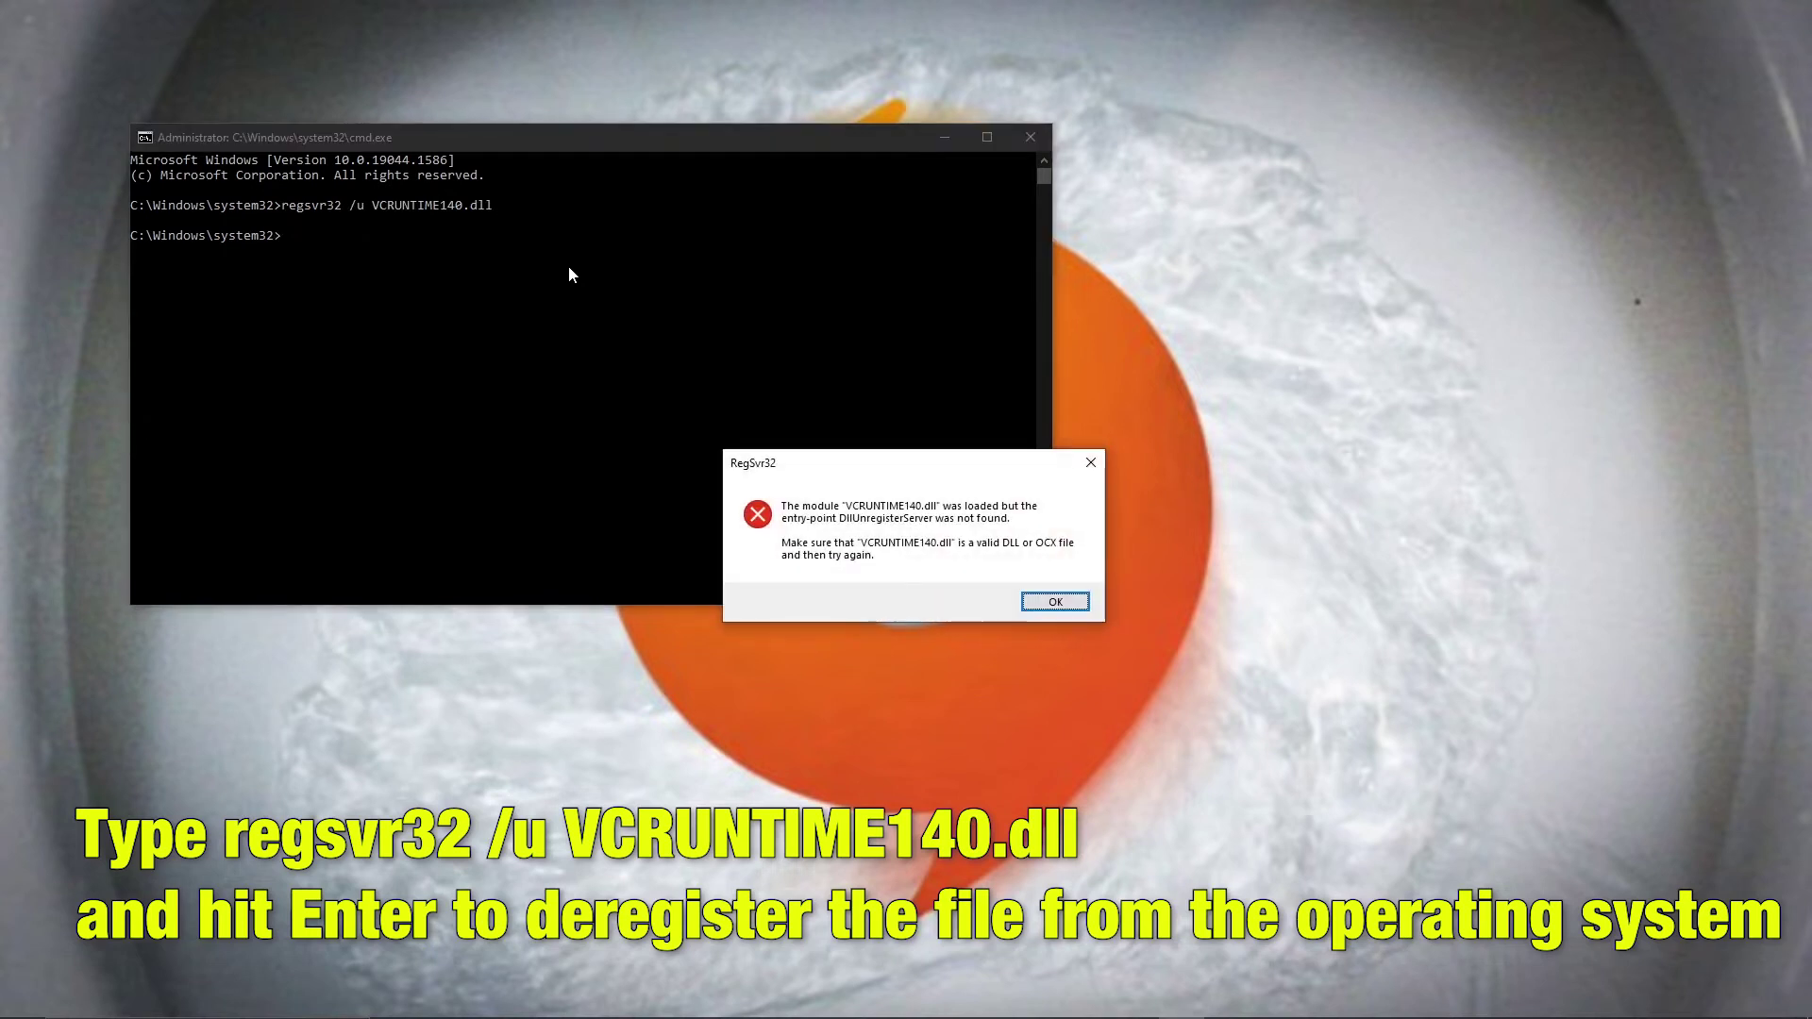
click(1055, 603)
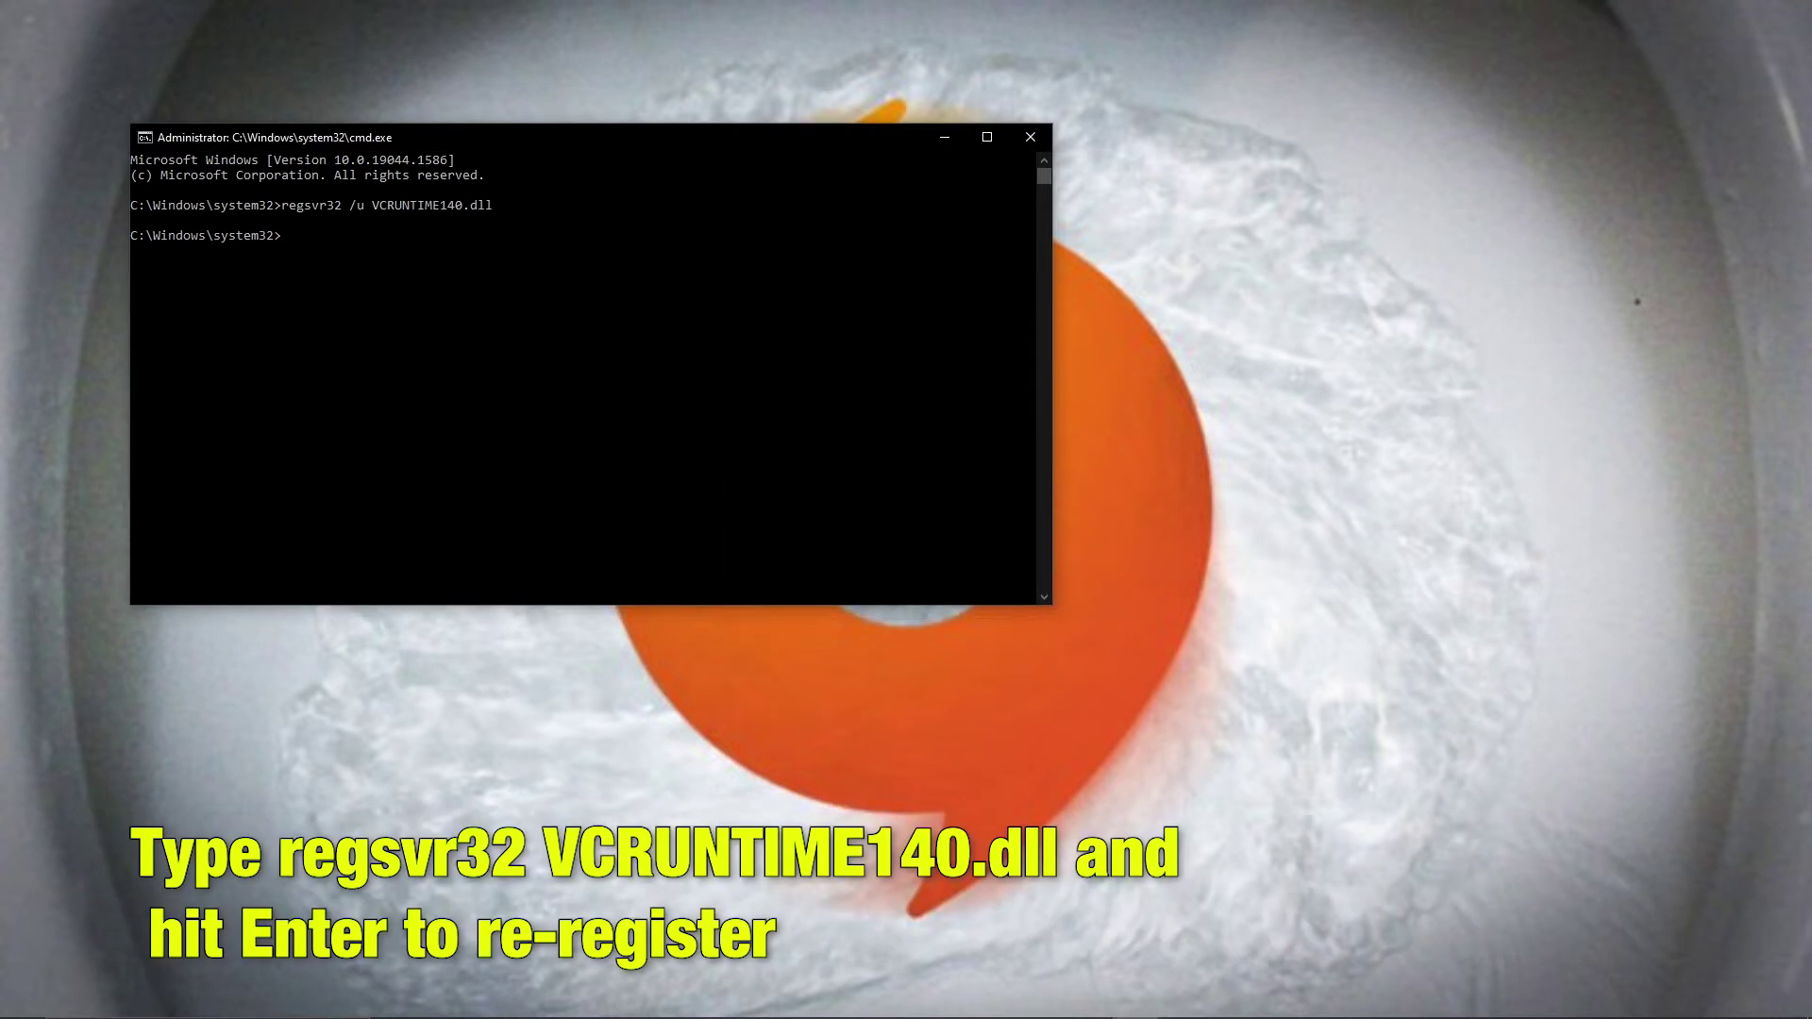
- Copy 'regsvr32 VCRUNTIME140.dll' from Notepad into Command Prompt and run it
click(1080, 1002)
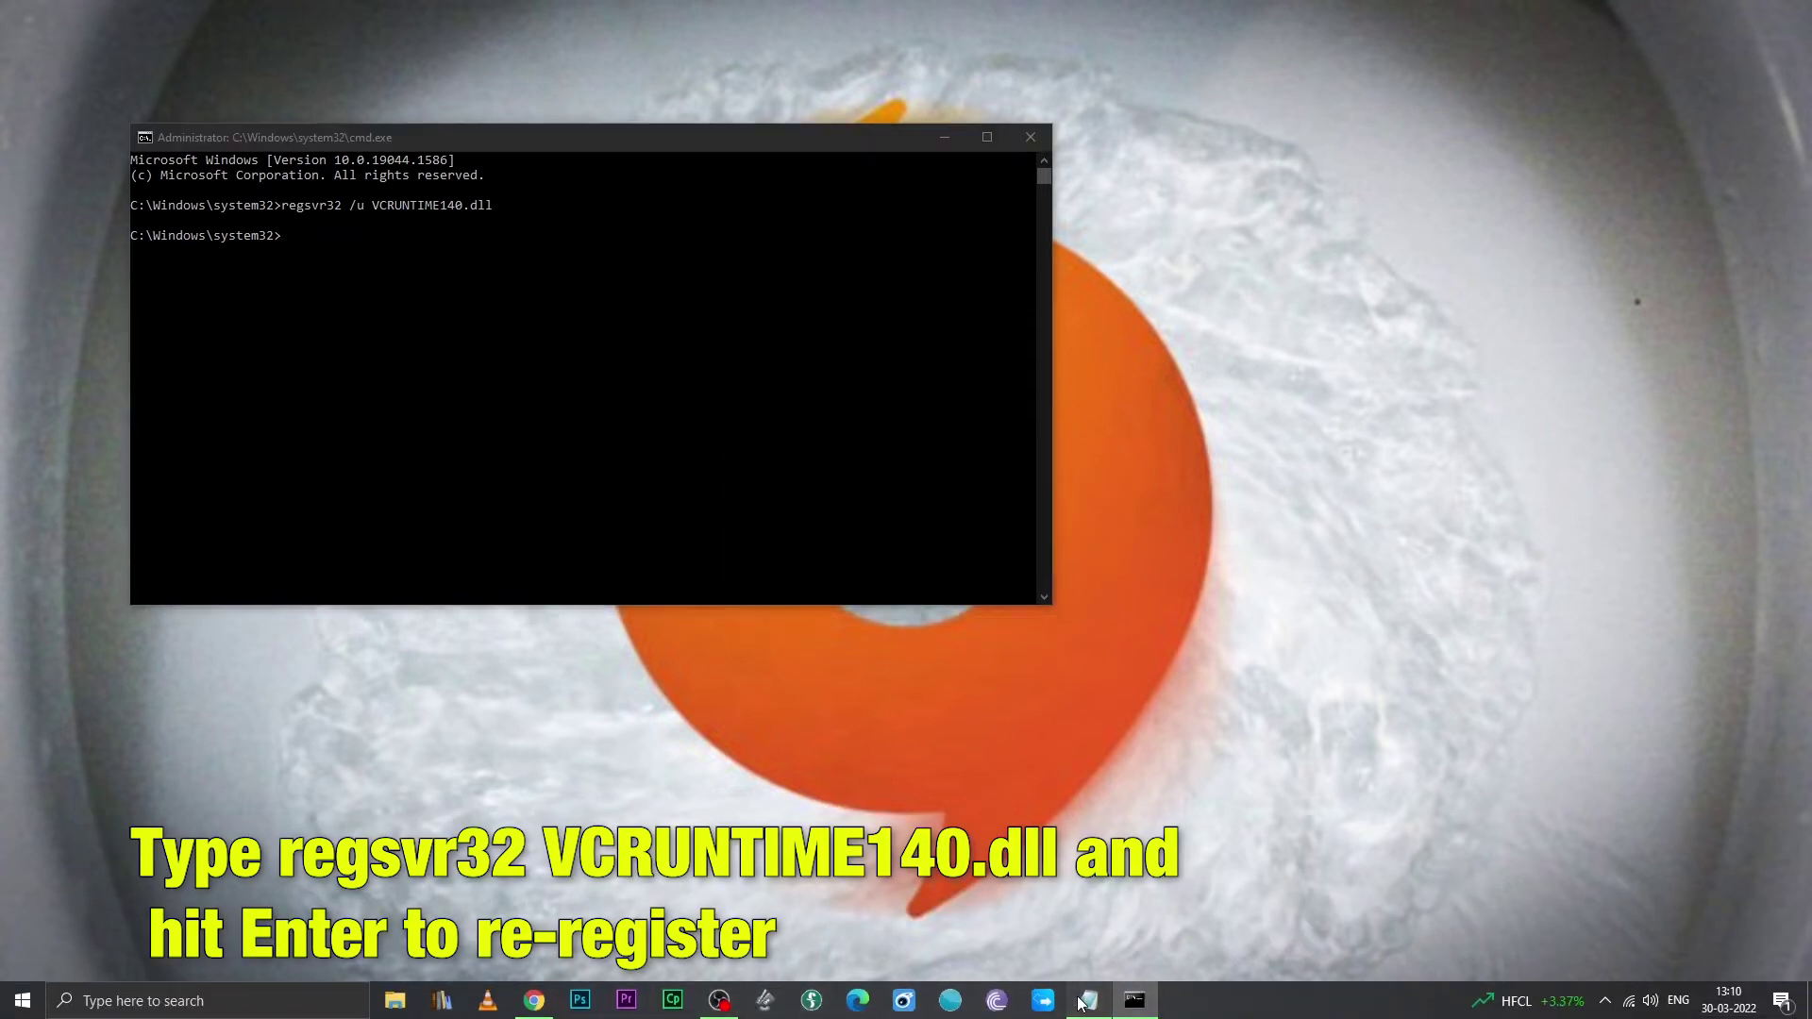
drag(374, 327, 186, 323)
key(super+c)
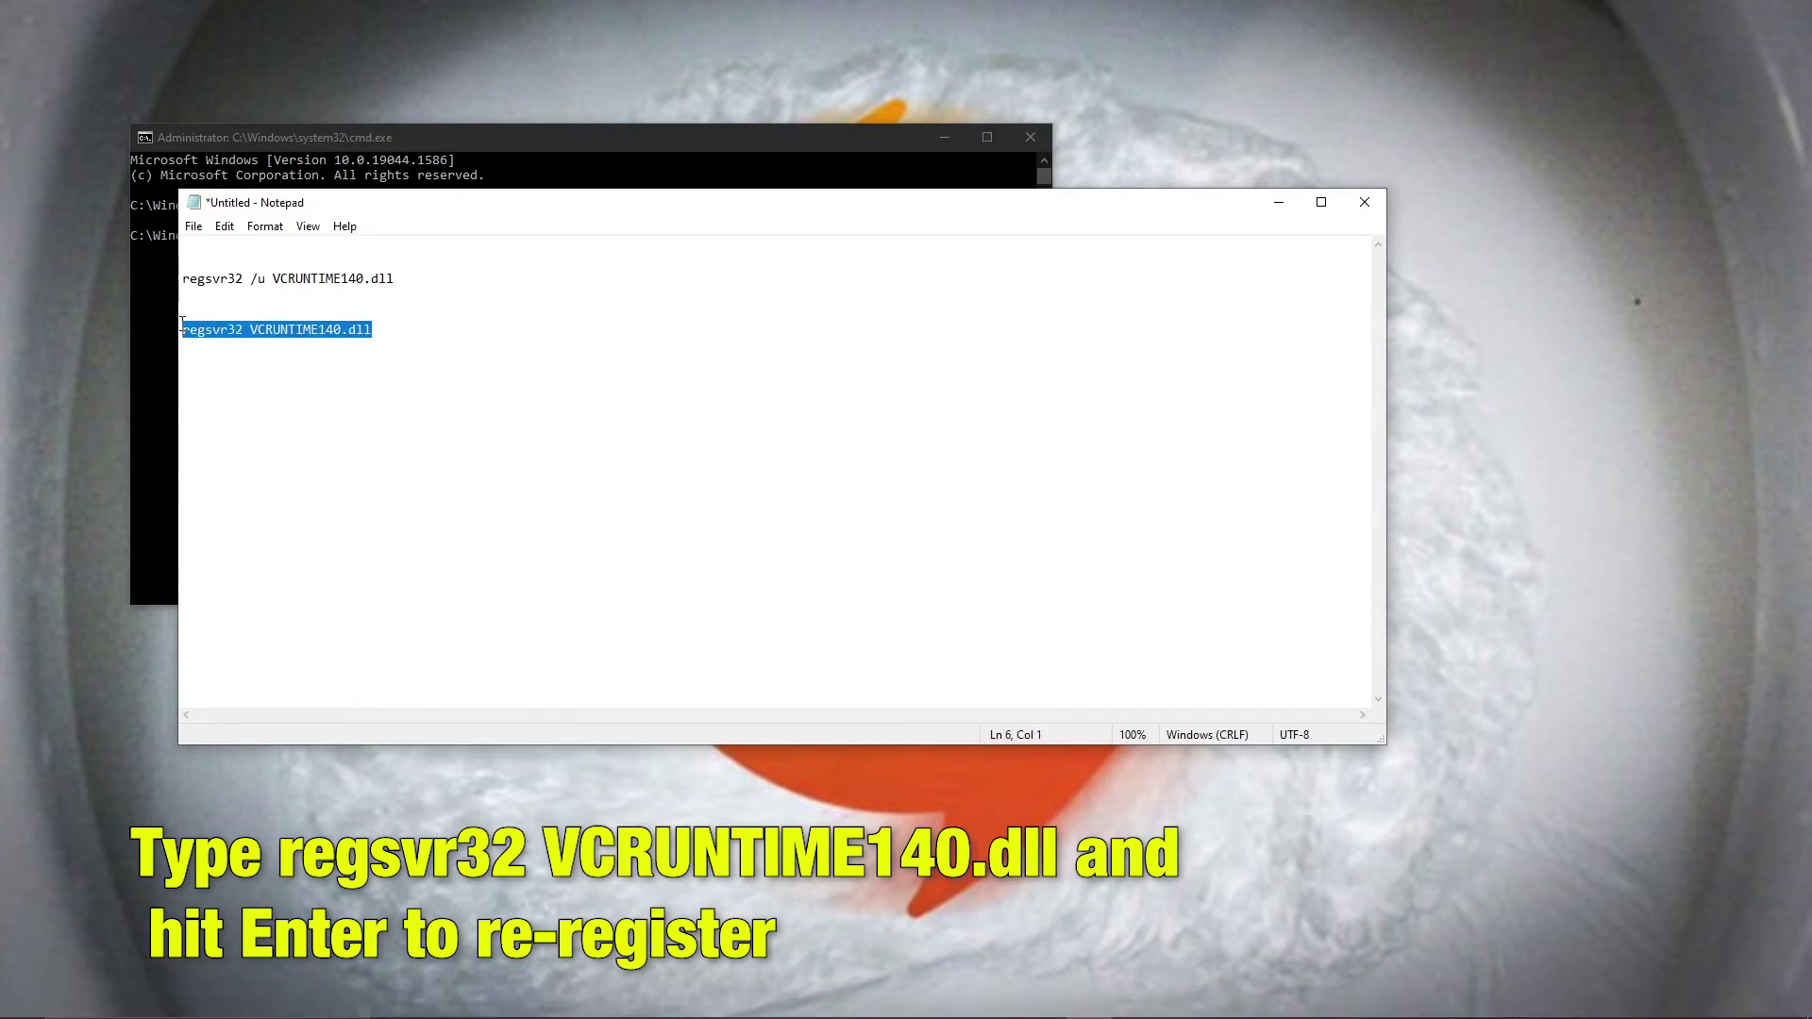
click(1277, 202)
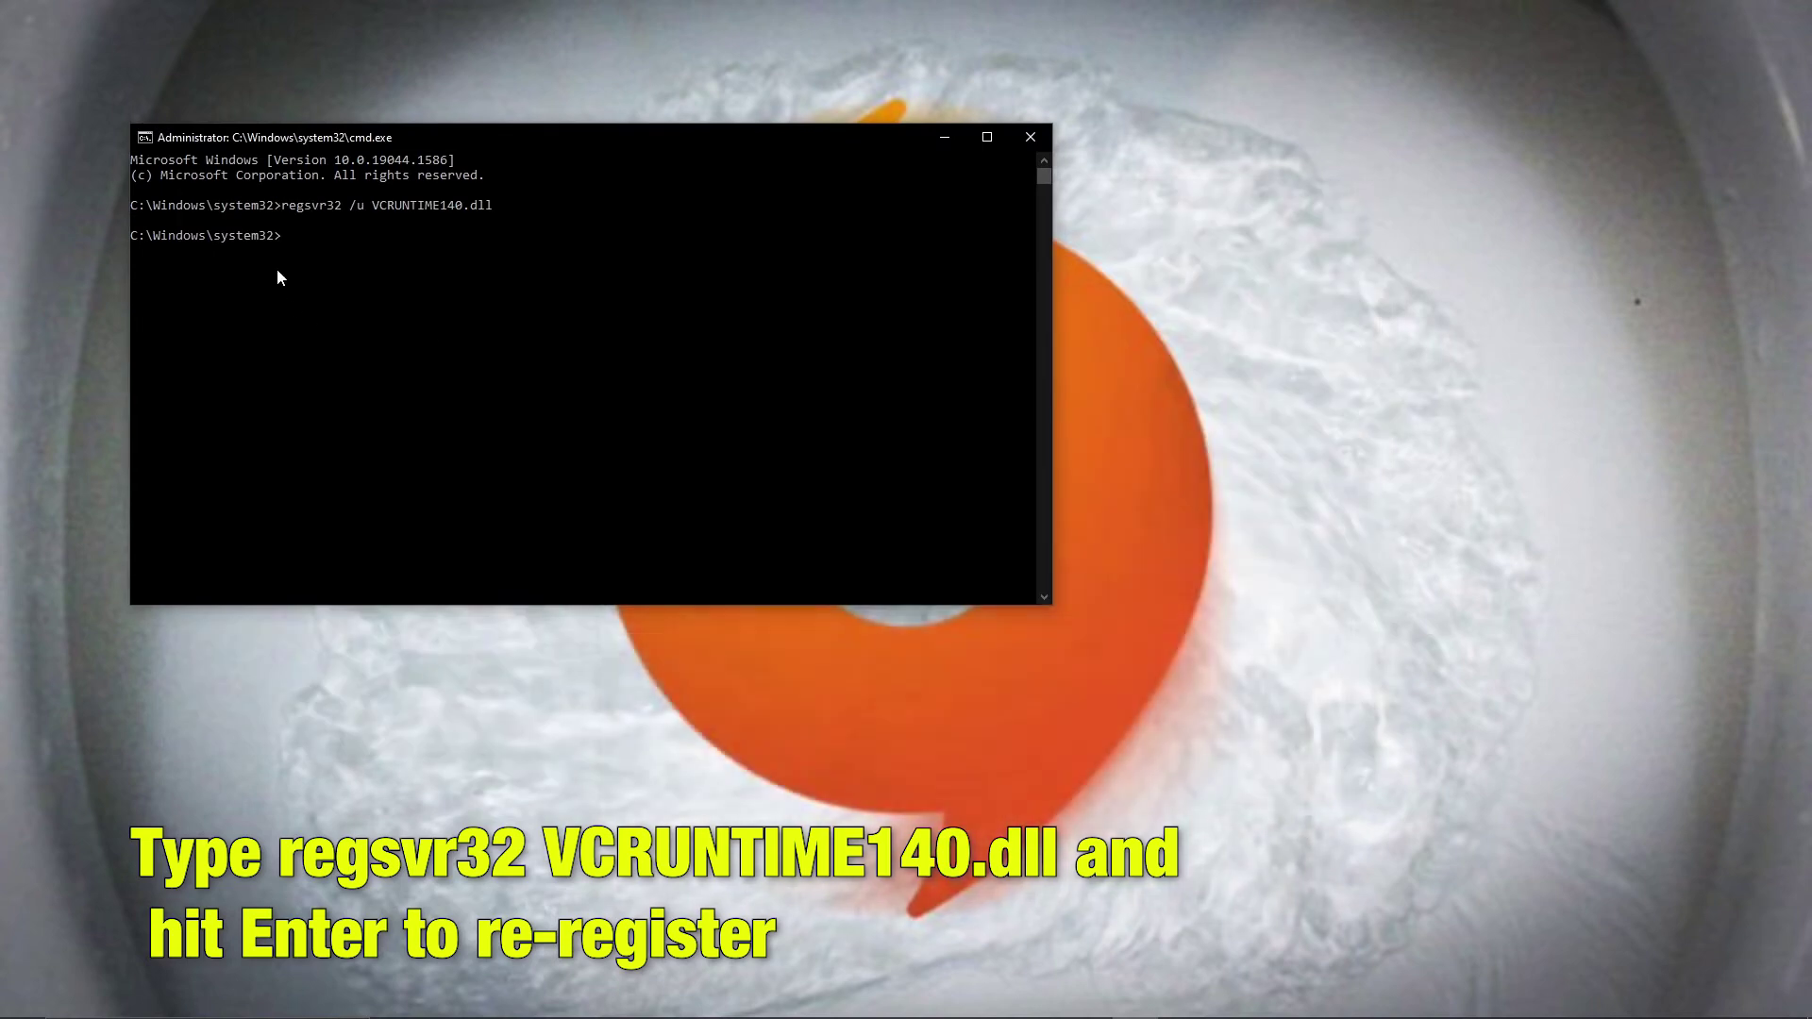
click(291, 238)
right_click(304, 242)
key(Return)
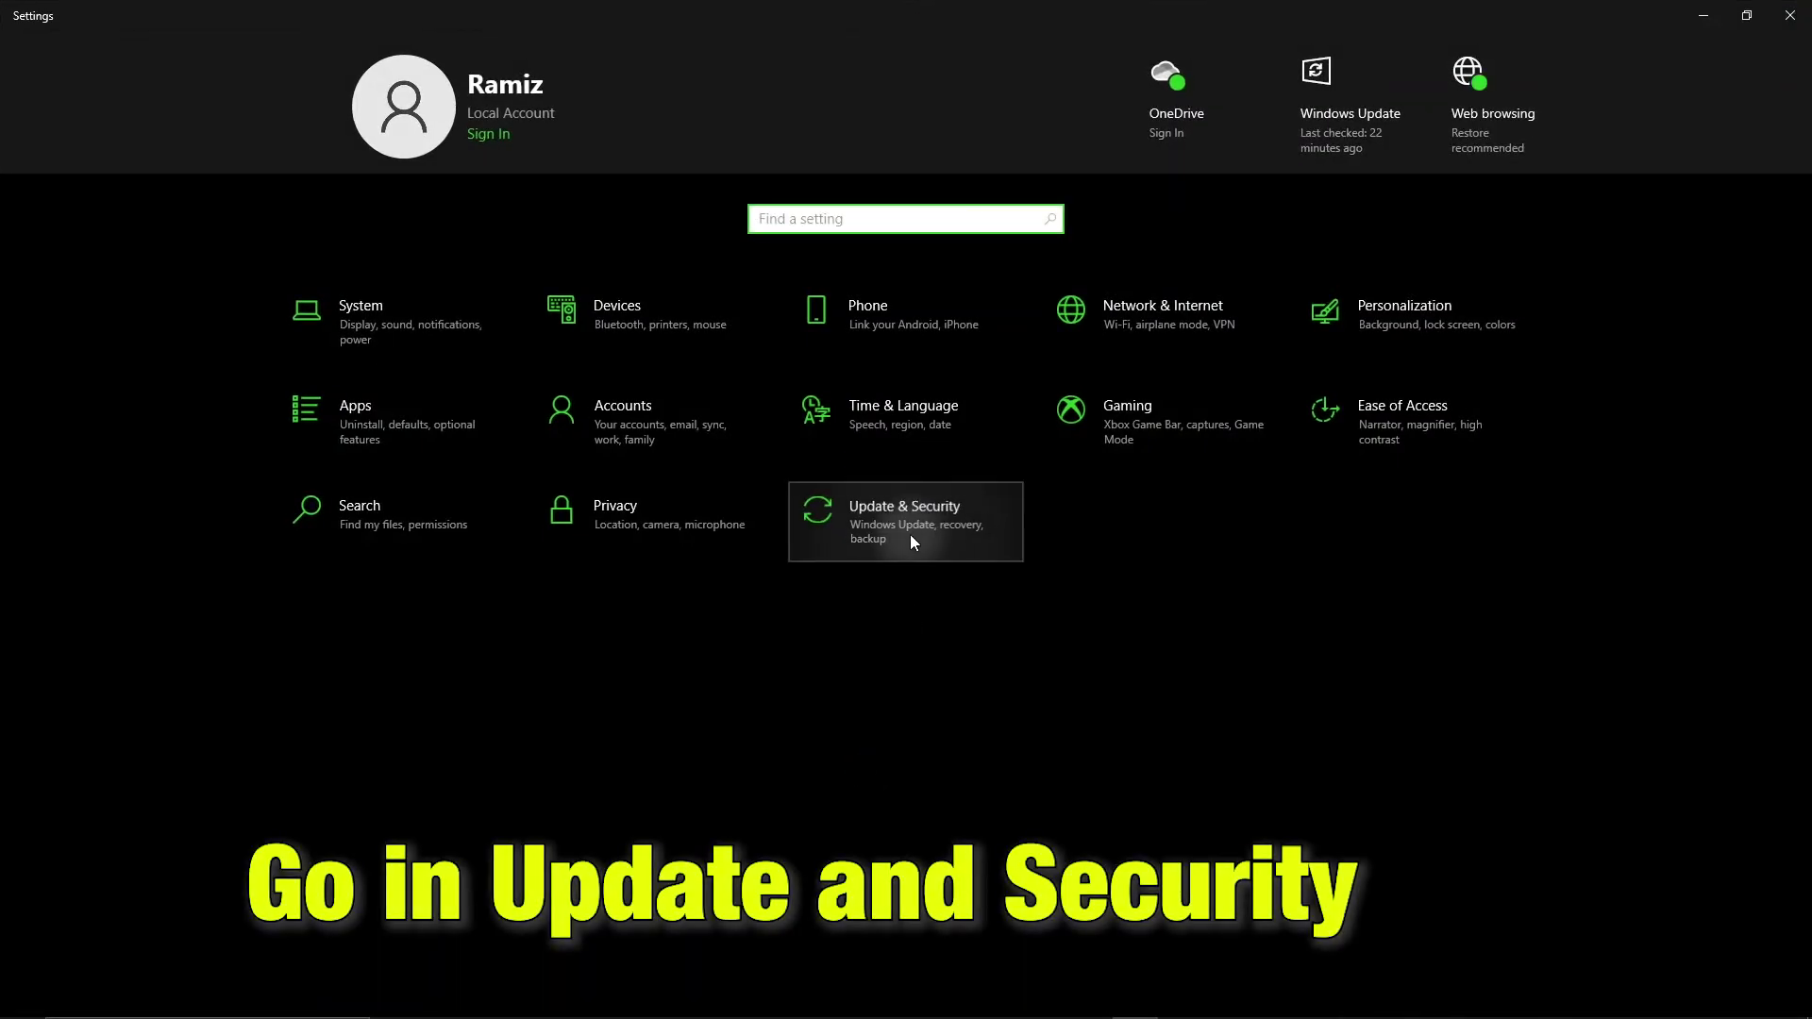
- Go to Update & Security > Windows Security > Virus & threat protection
click(909, 534)
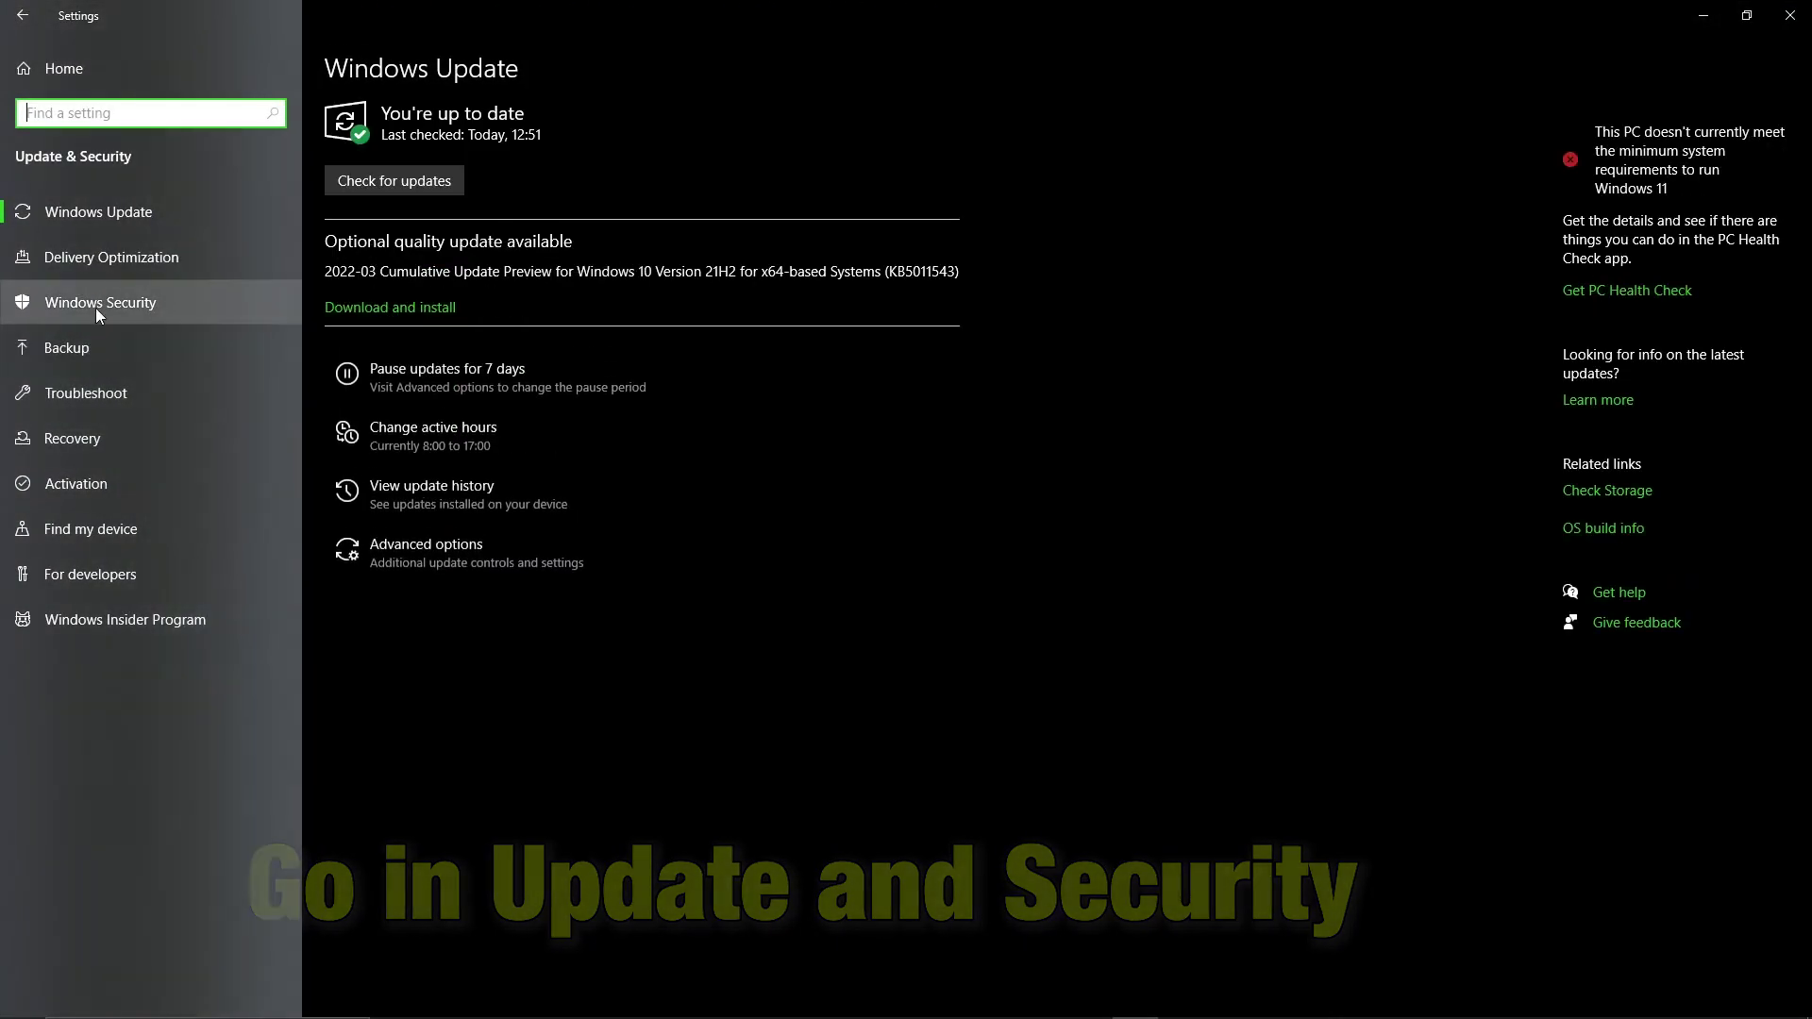
click(112, 304)
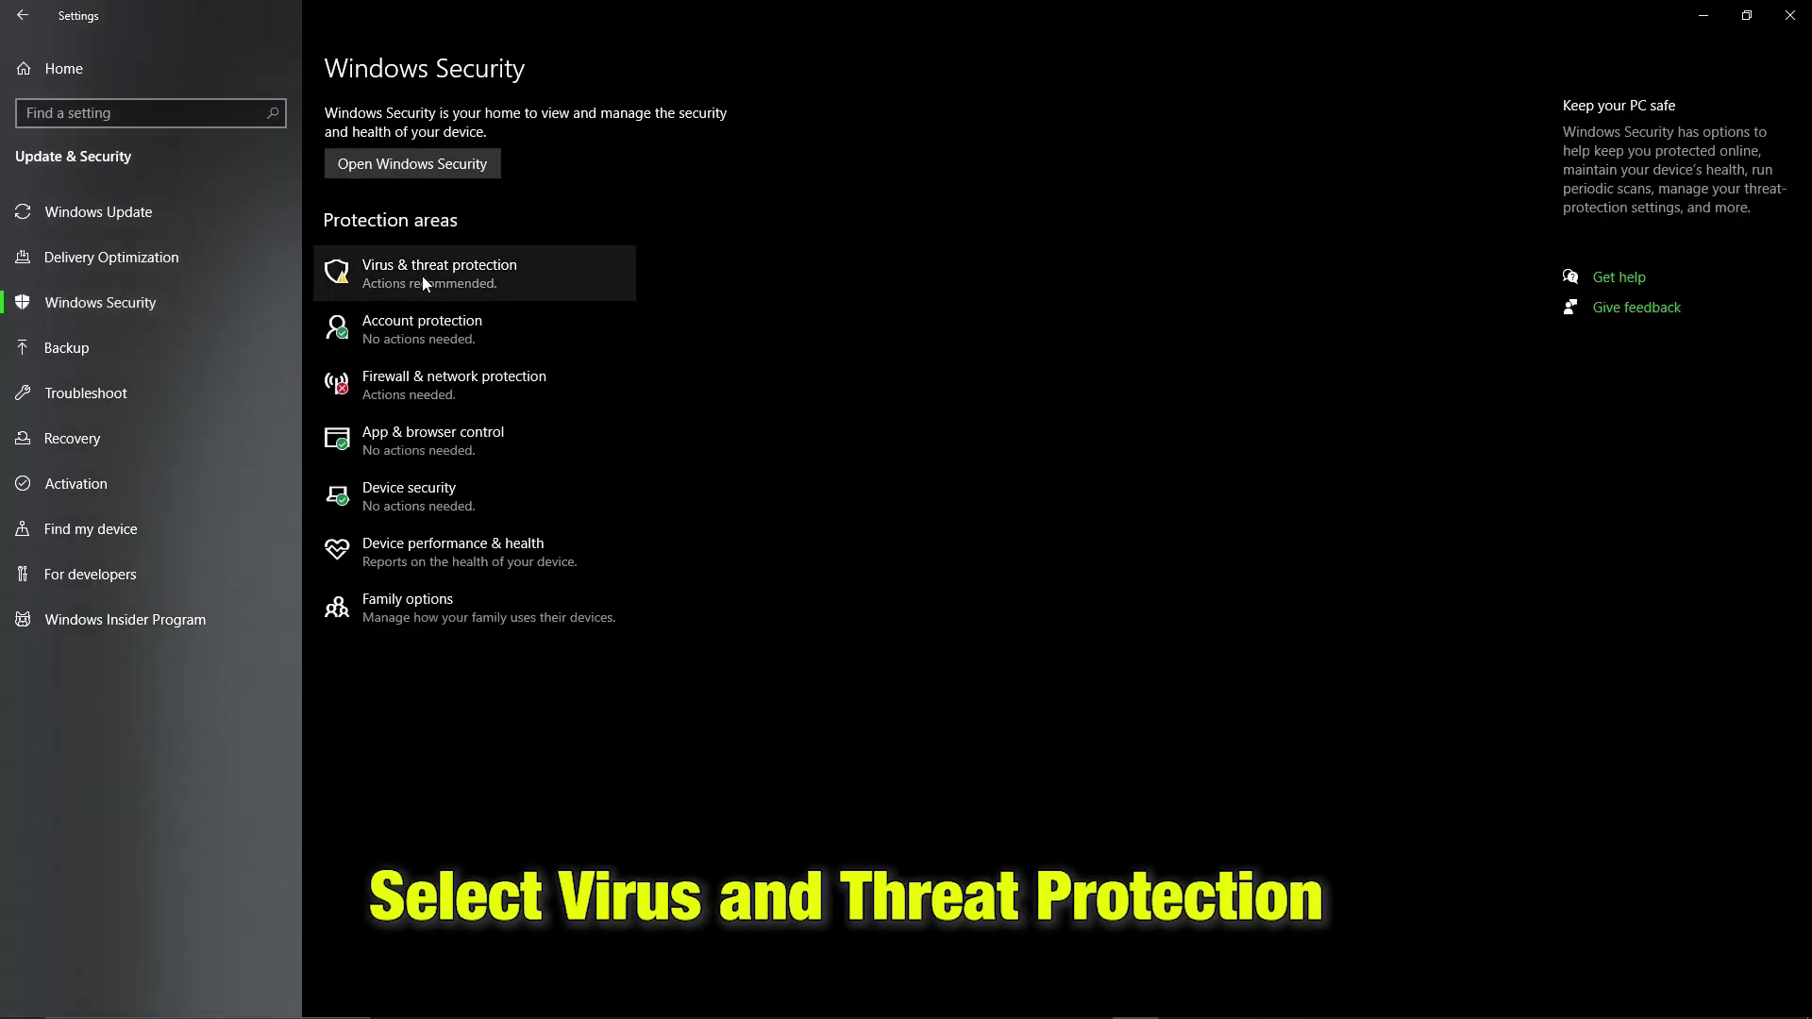
click(484, 276)
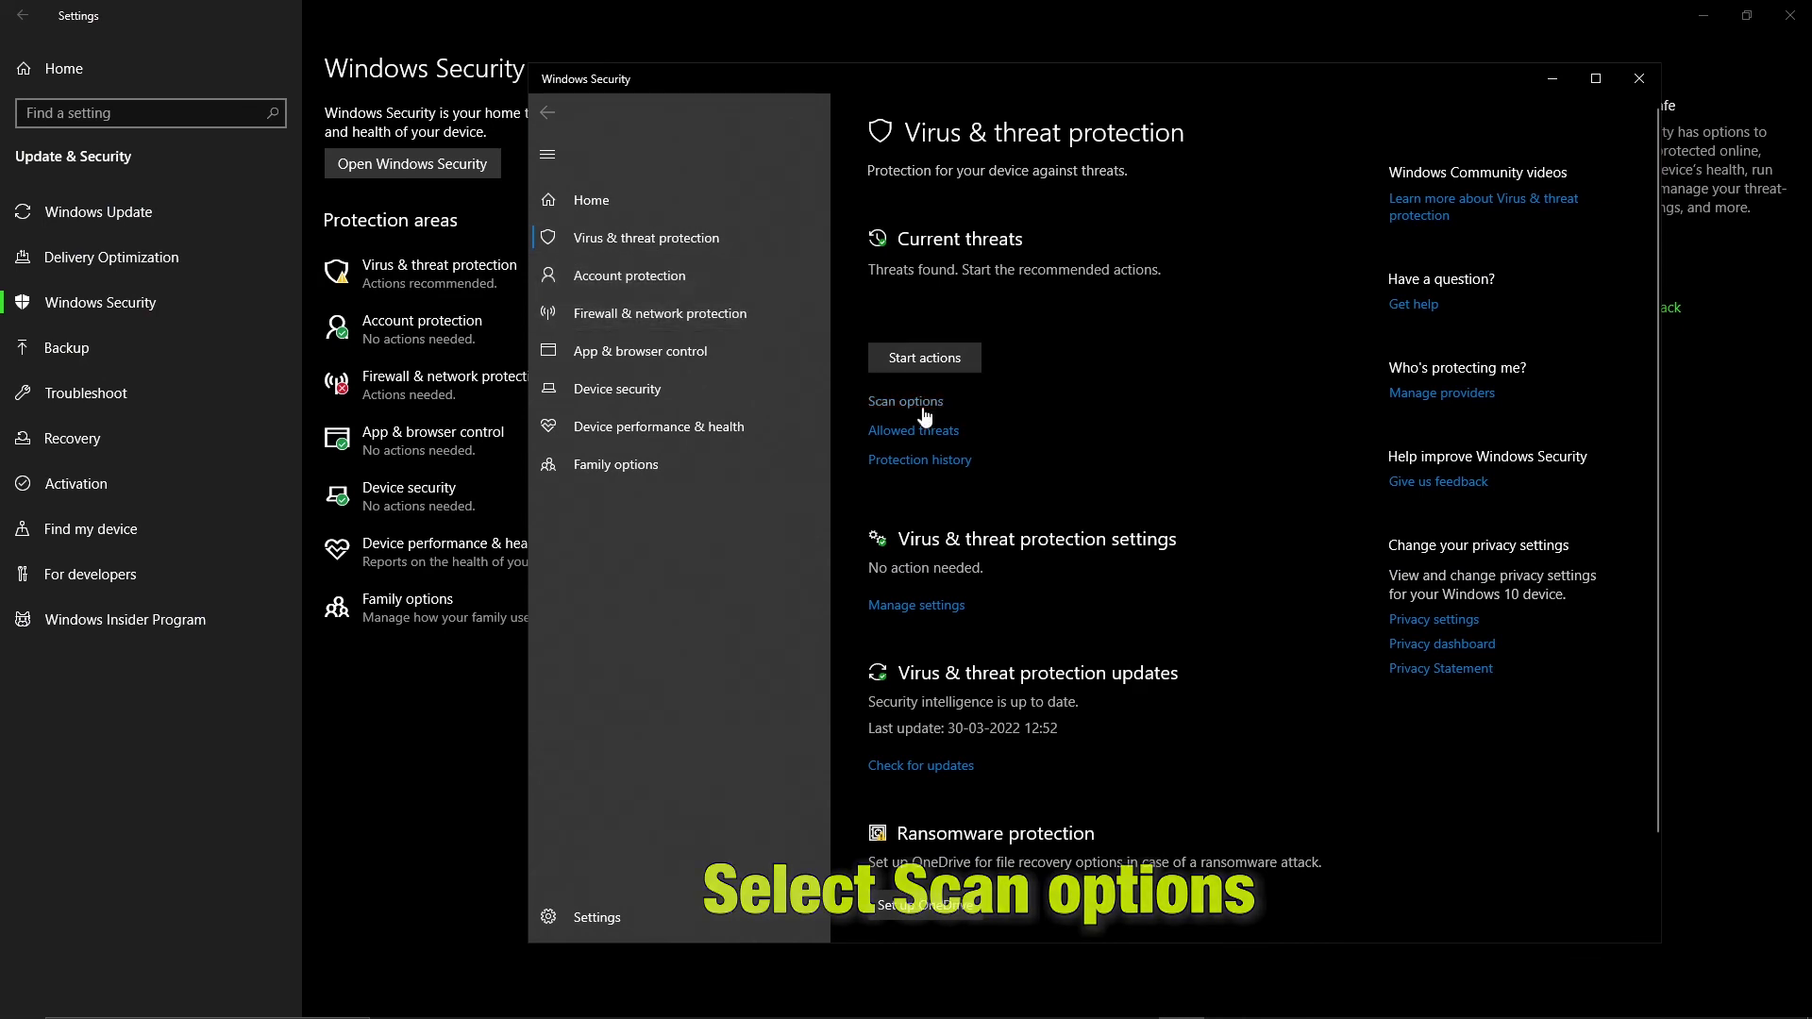
- Start a Quick scan from Windows Security's Scan options
click(918, 405)
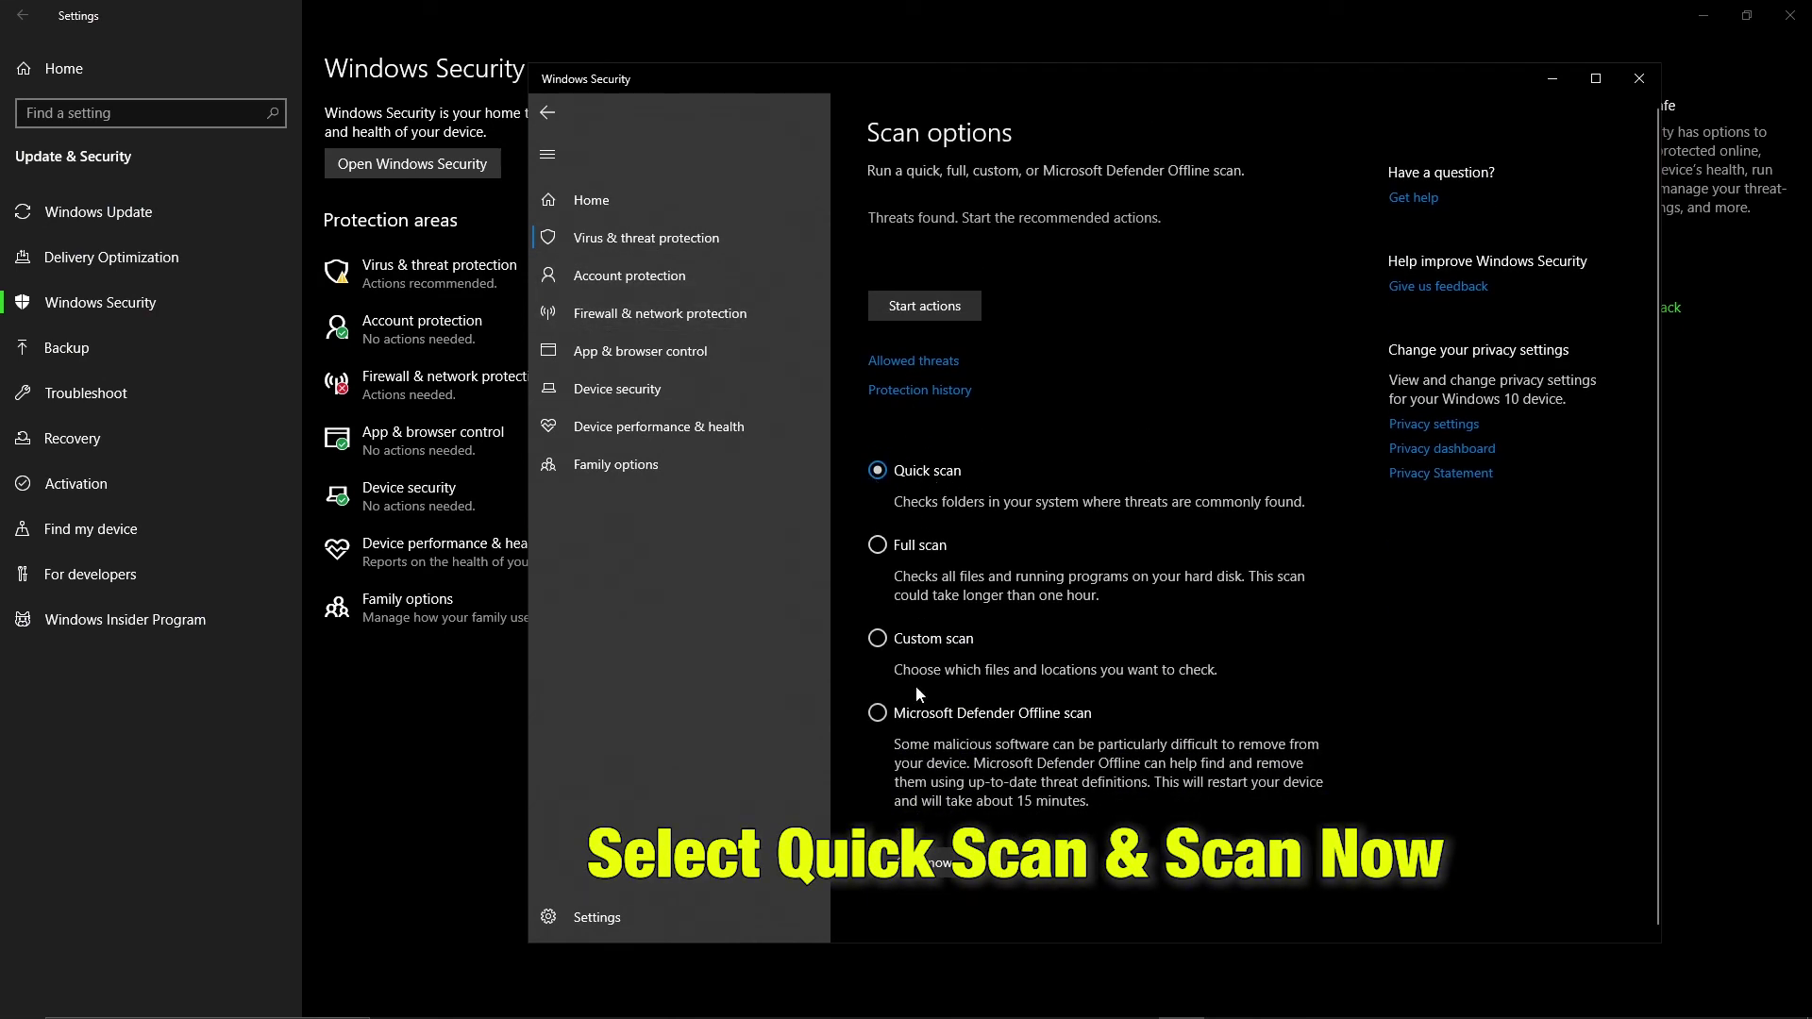
click(938, 863)
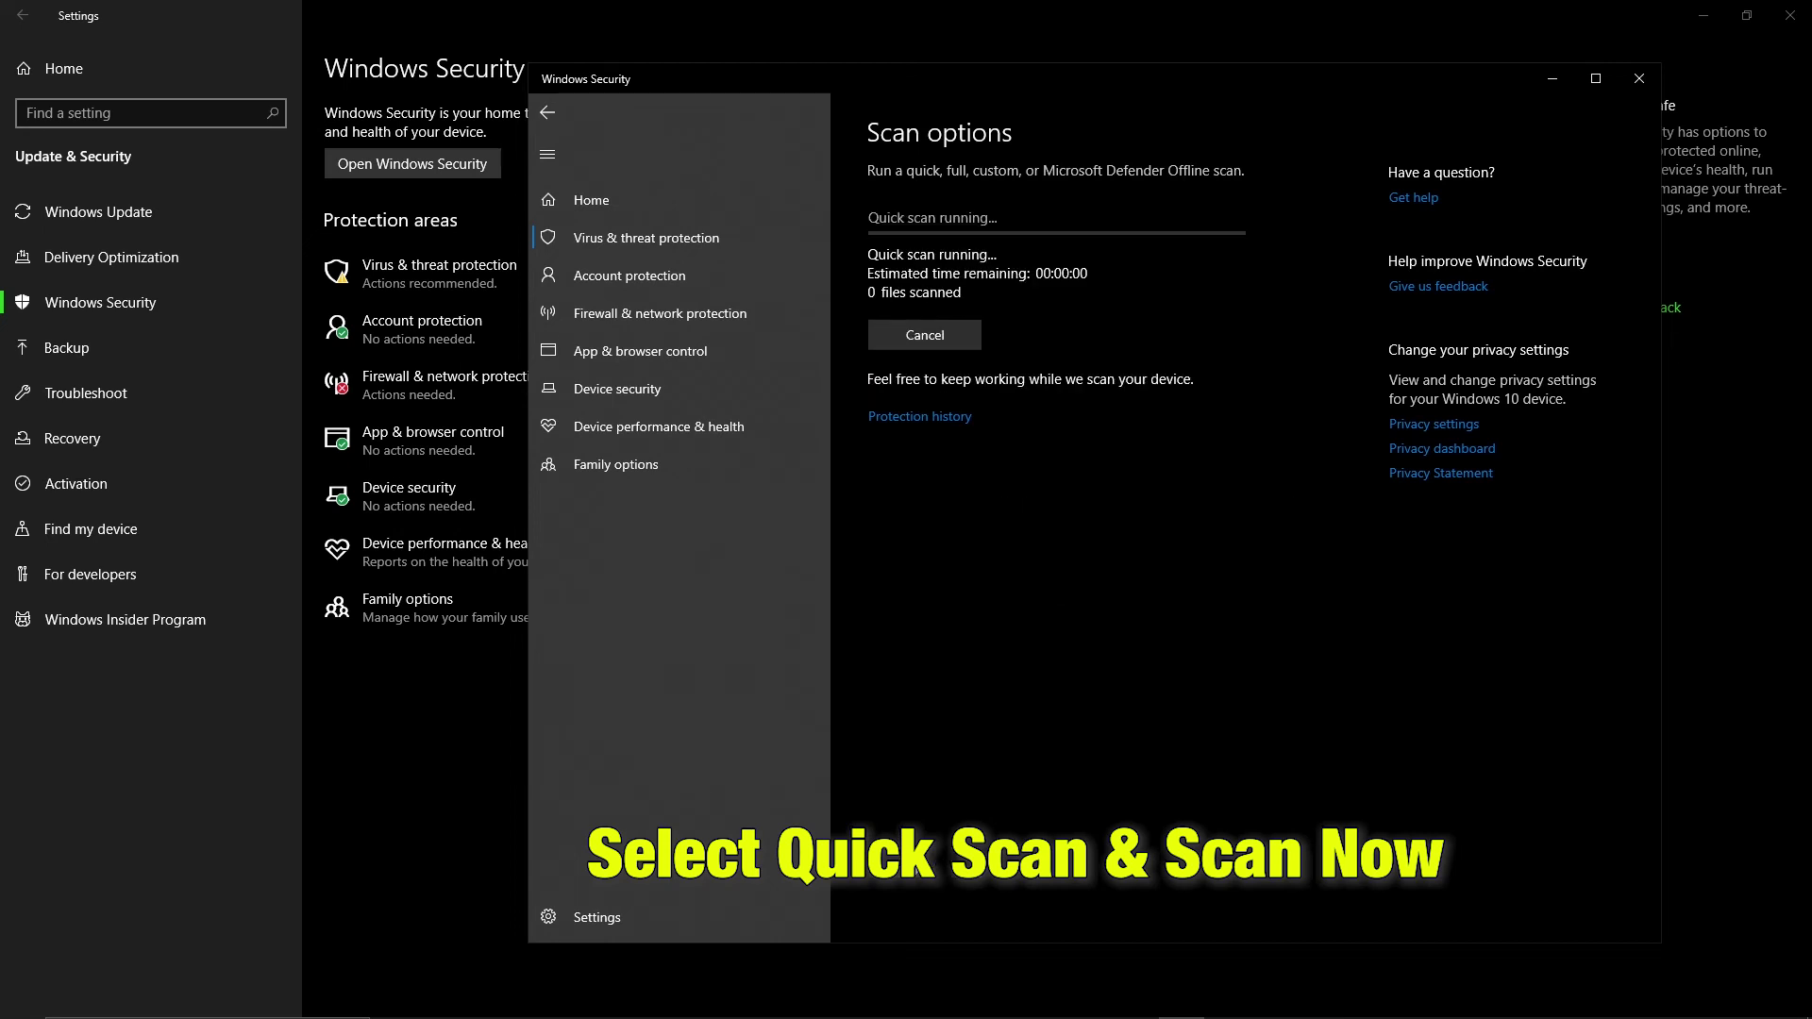